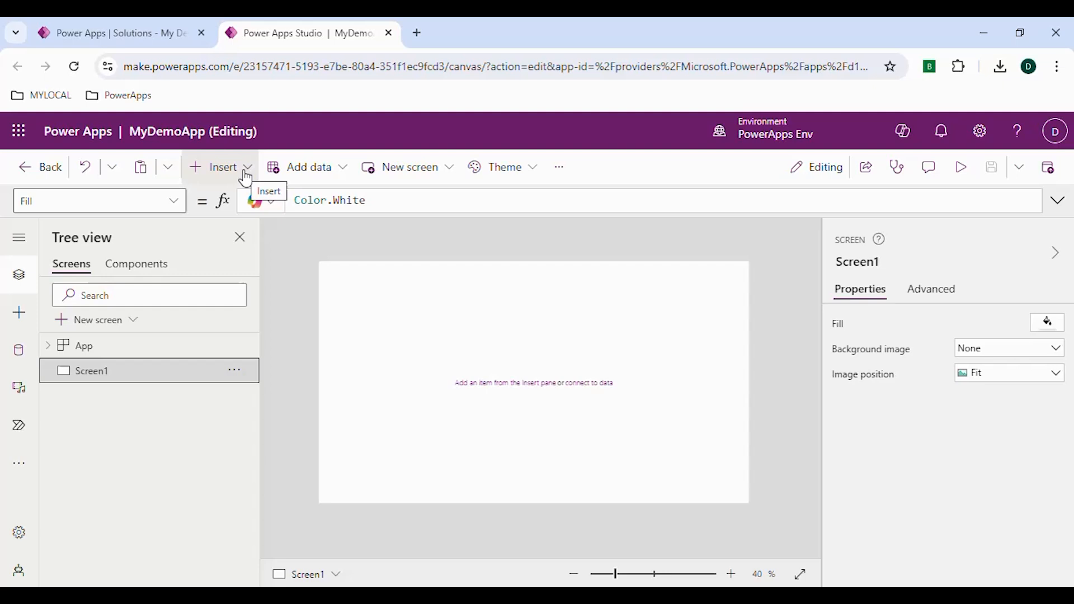
- Insert a Container control onto the blank screen
{"action": "left_click", "coordinate": [240, 179]}
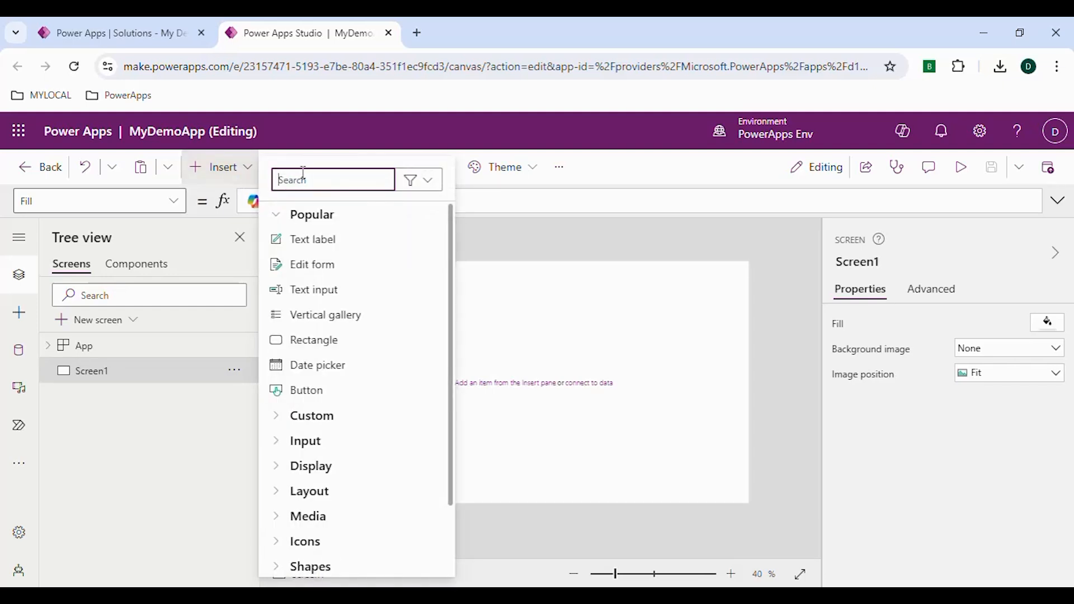
{"action": "type", "text": "contai"}
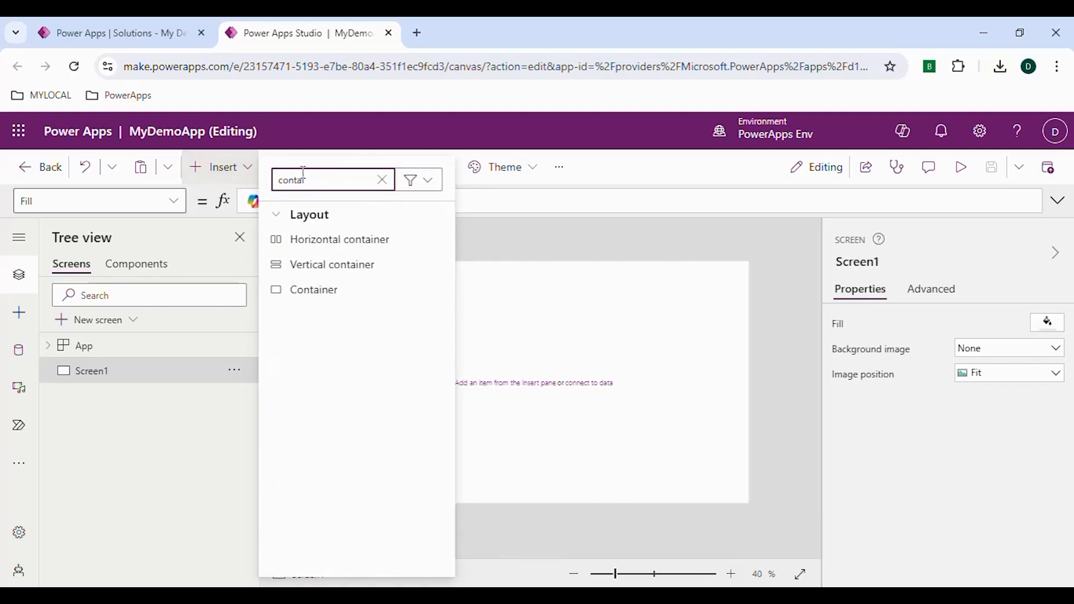
{"action": "left_click", "coordinate": [355, 293]}
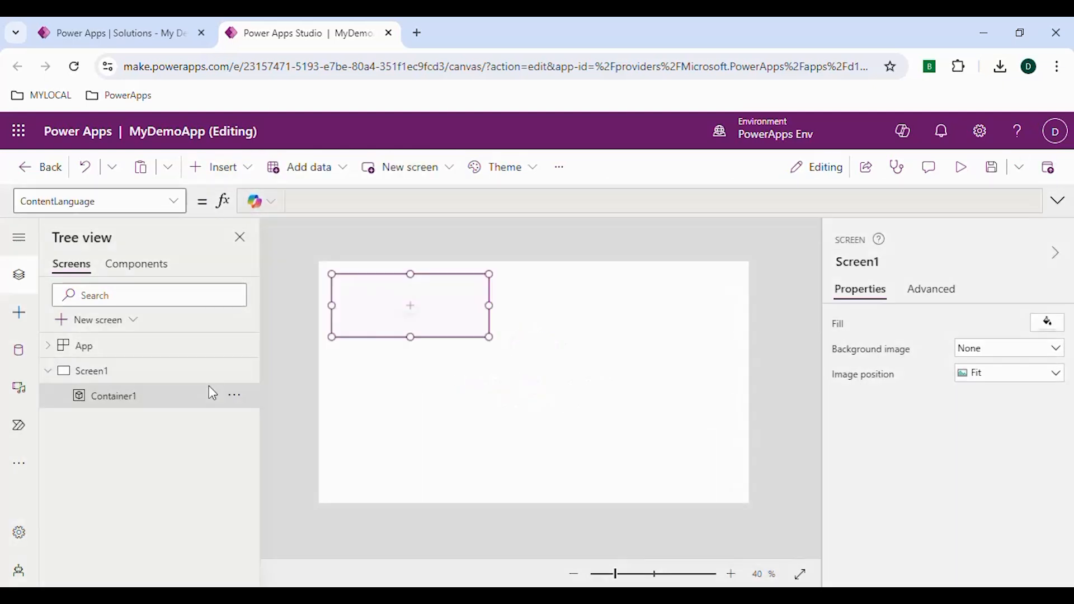
- Move the container to the screen's top-left corner and stretch it to about 1366 by 685
{"action": "left_click_drag", "start_coordinate": [332, 276], "coordinate": [315, 259]}
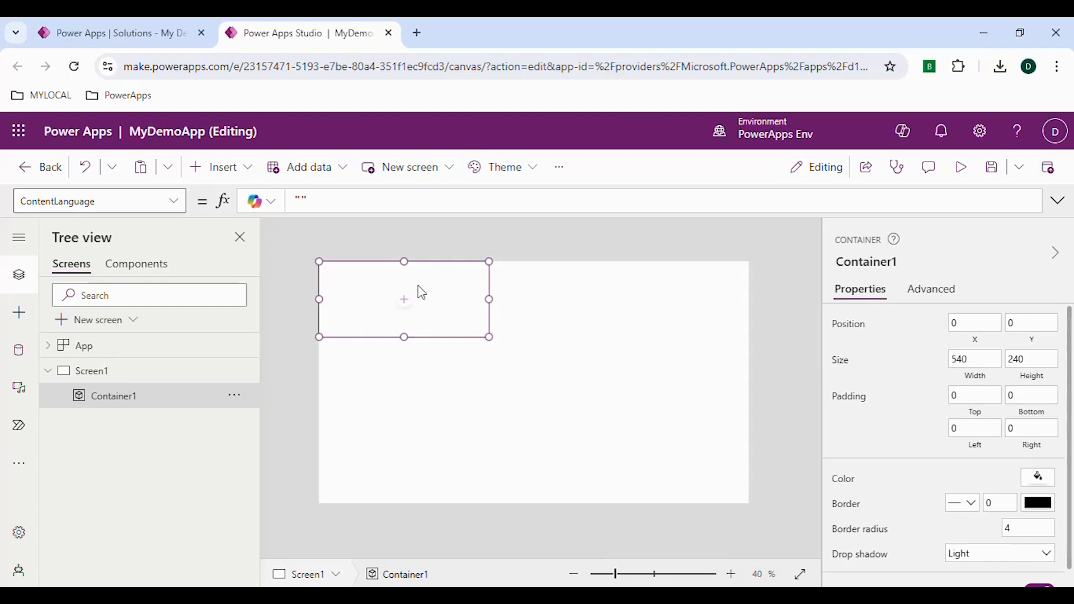
{"action": "left_click_drag", "start_coordinate": [488, 336], "coordinate": [760, 473]}
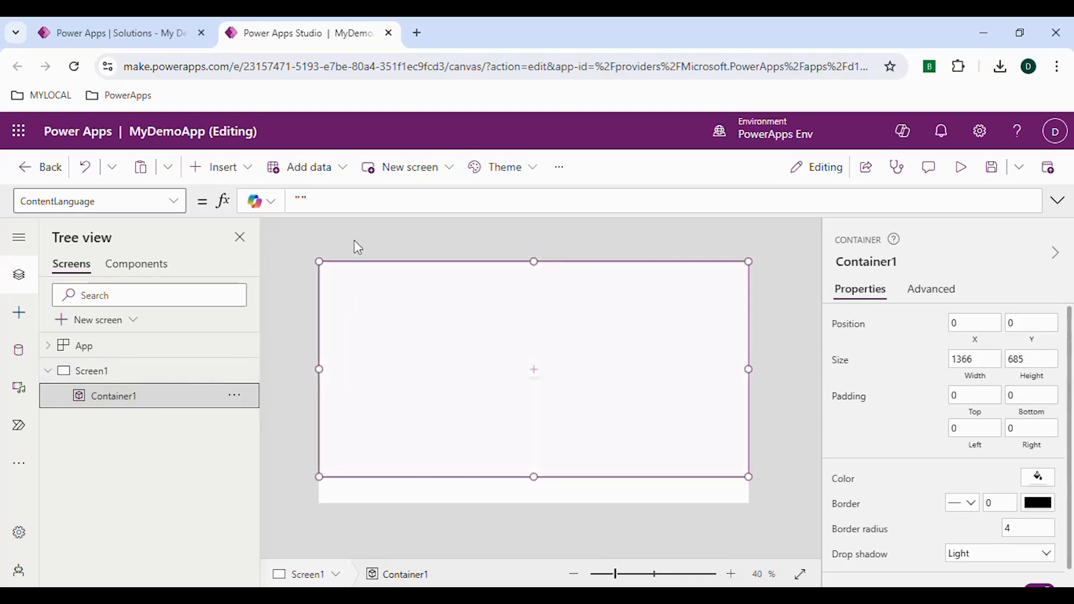
- Set the container's Width formula to Parent.Width
{"action": "scroll", "coordinate": [955, 426], "scroll_direction": "down", "scroll_amount": 1}
{"action": "scroll", "coordinate": [955, 426], "scroll_direction": "up", "scroll_amount": 1}
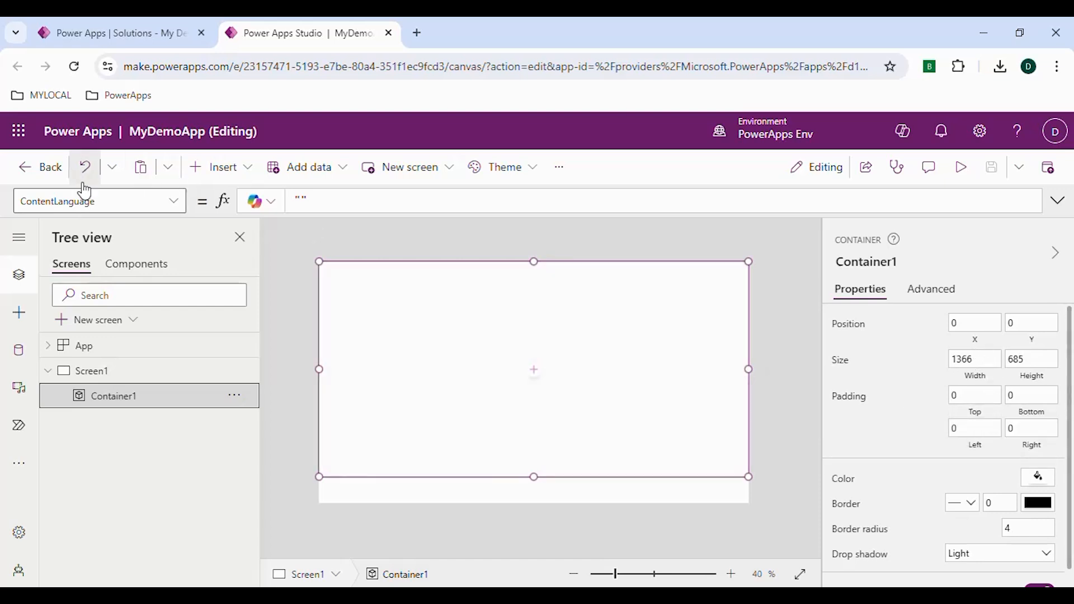
{"action": "left_click", "coordinate": [981, 385]}
{"action": "left_click_drag", "start_coordinate": [338, 205], "coordinate": [293, 203]}
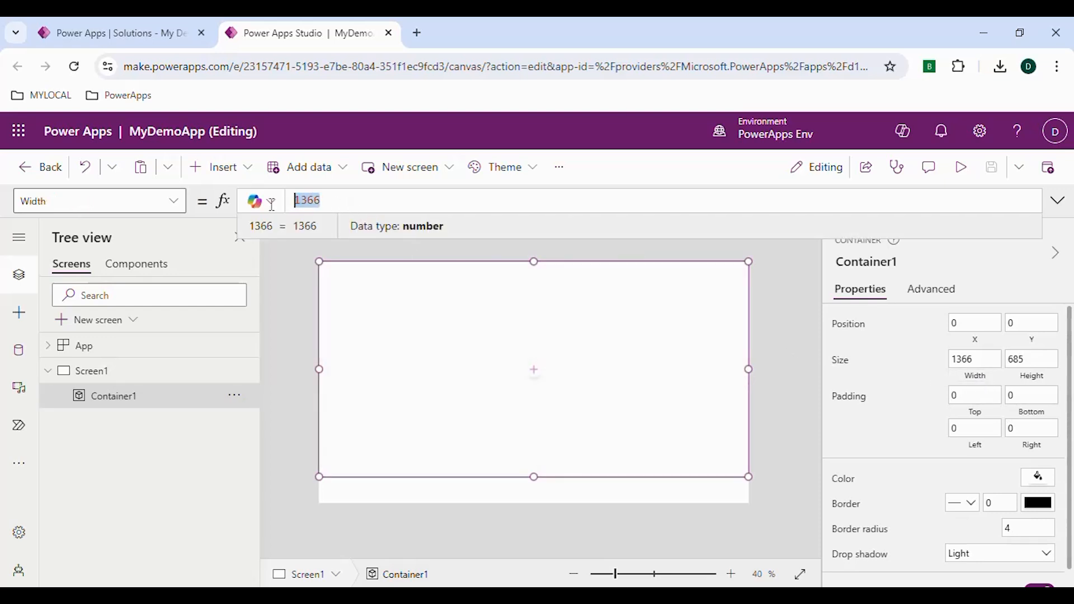
{"action": "type", "text": "Parent.Width"}
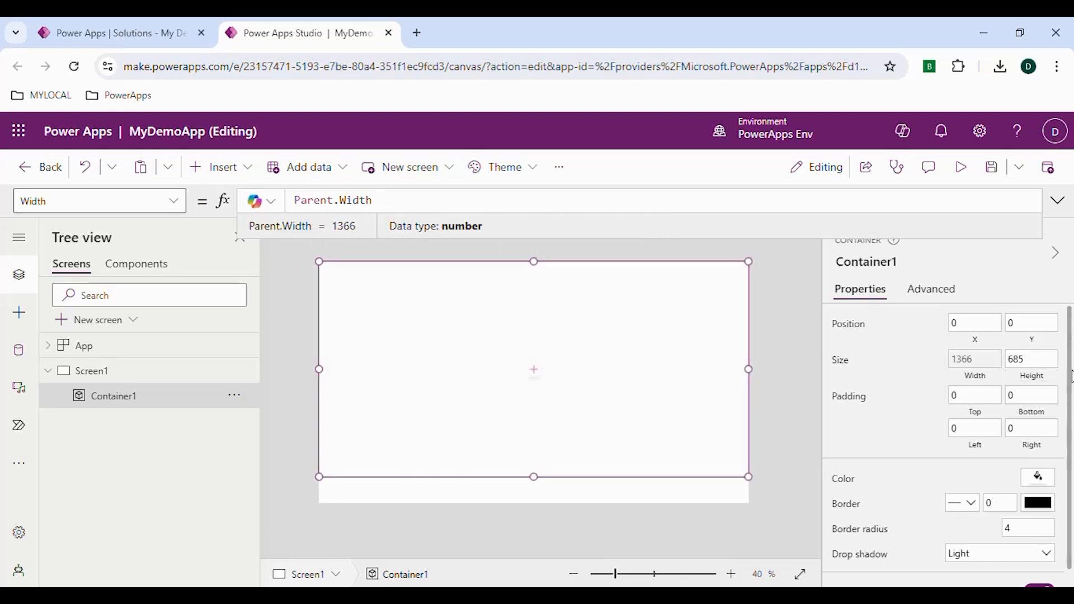
- Set the container's Height formula to Parent.Height - 100
{"action": "left_click", "coordinate": [1038, 361]}
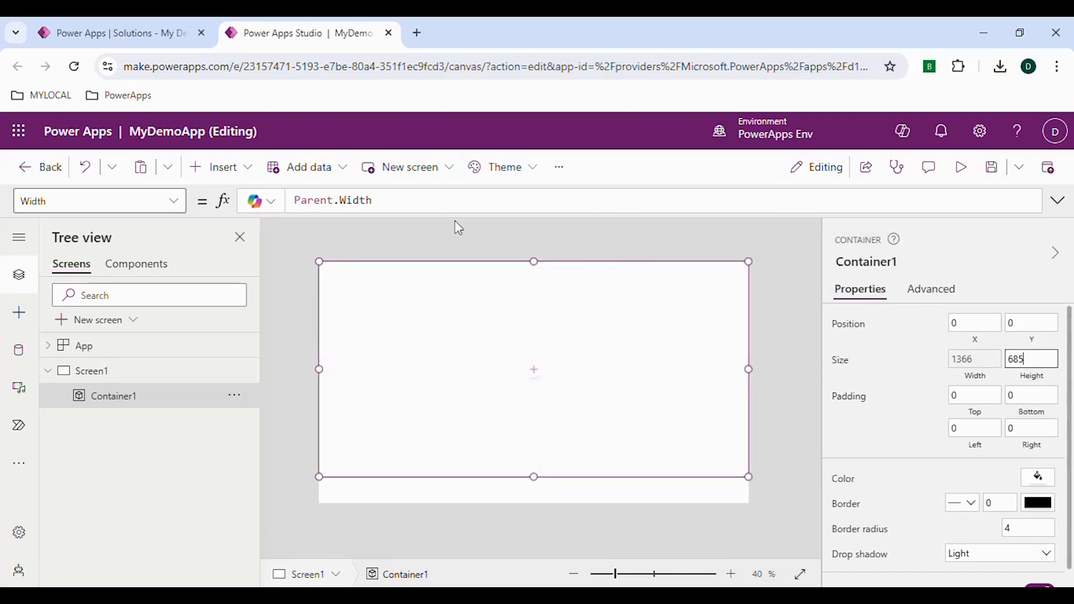
{"action": "left_click", "coordinate": [1032, 377]}
{"action": "left_click_drag", "start_coordinate": [346, 198], "coordinate": [259, 198]}
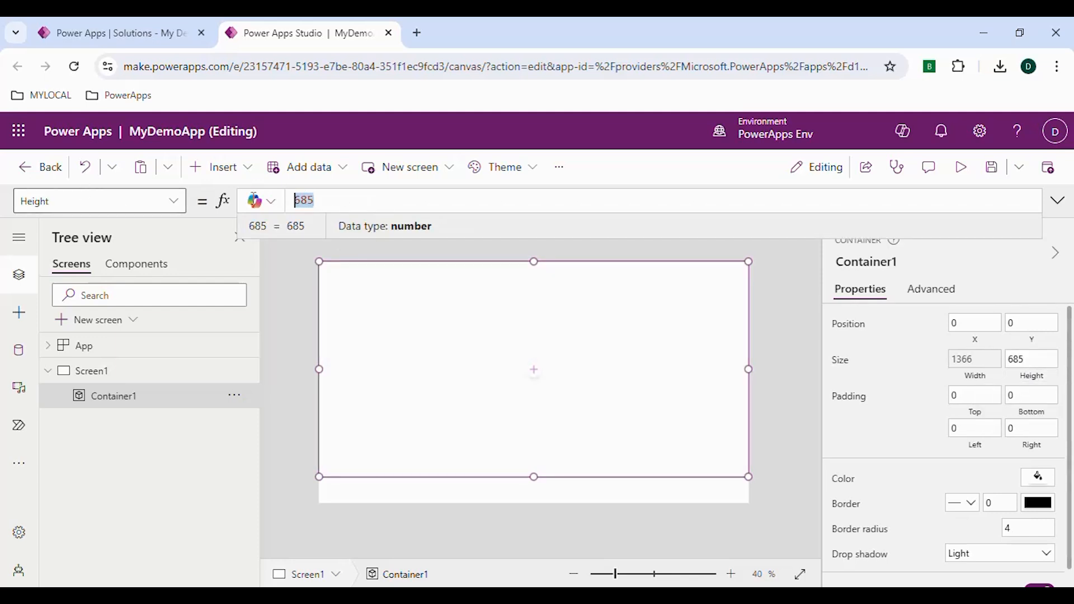
{"action": "type", "text": "Parent"}
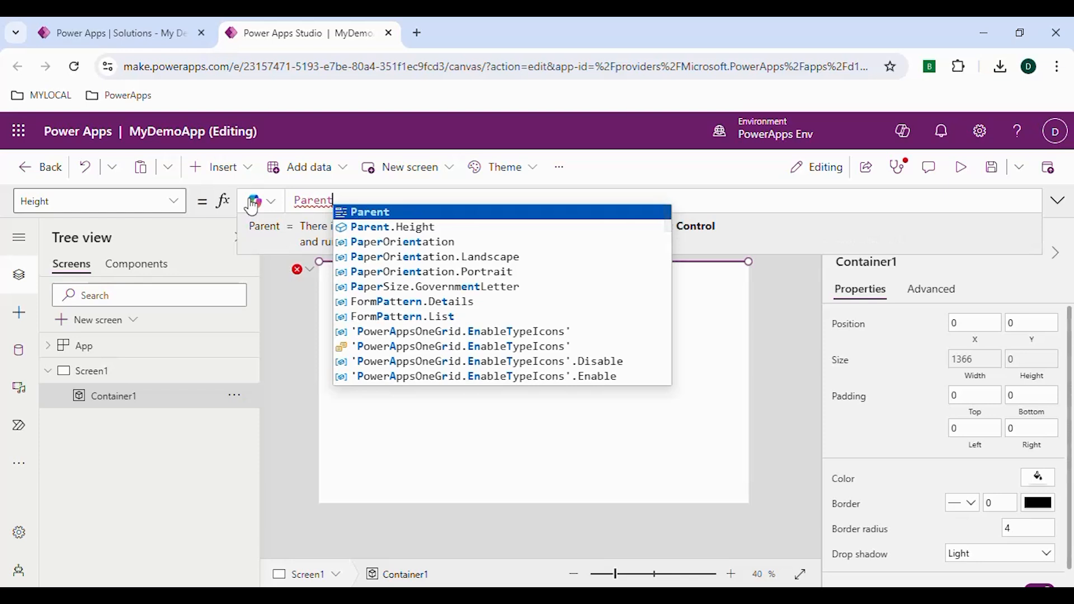
{"action": "type", "text": ".Height - "}
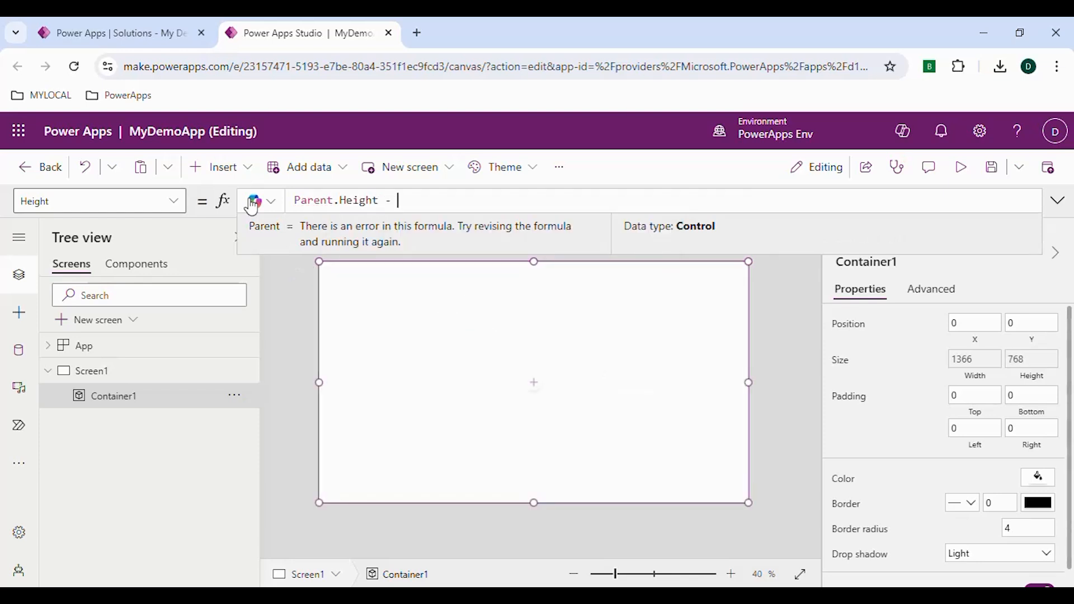
{"action": "type", "text": "100"}
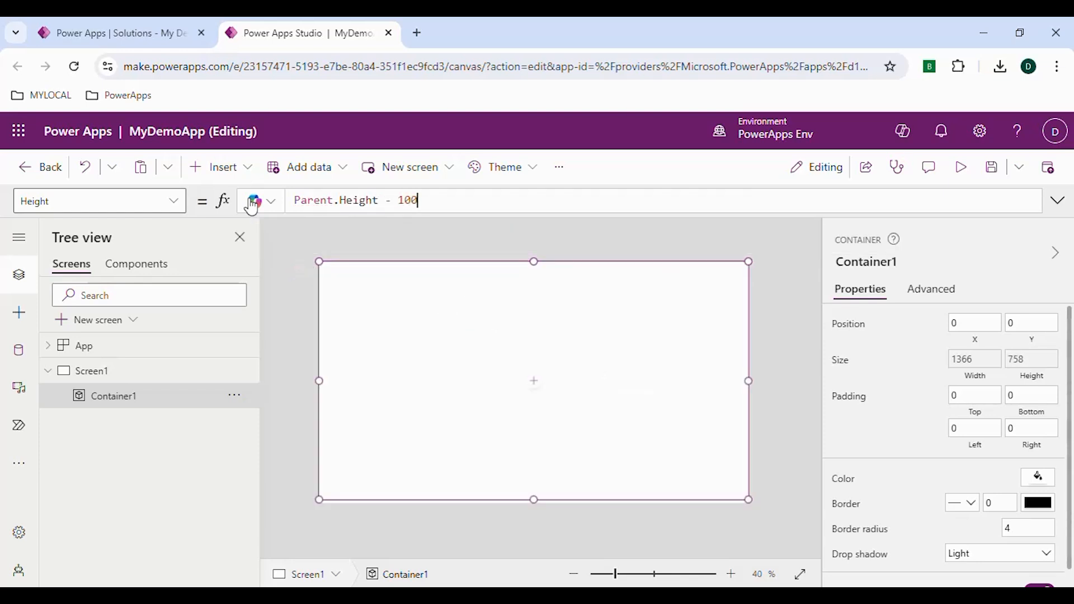
{"action": "left_click", "coordinate": [655, 183]}
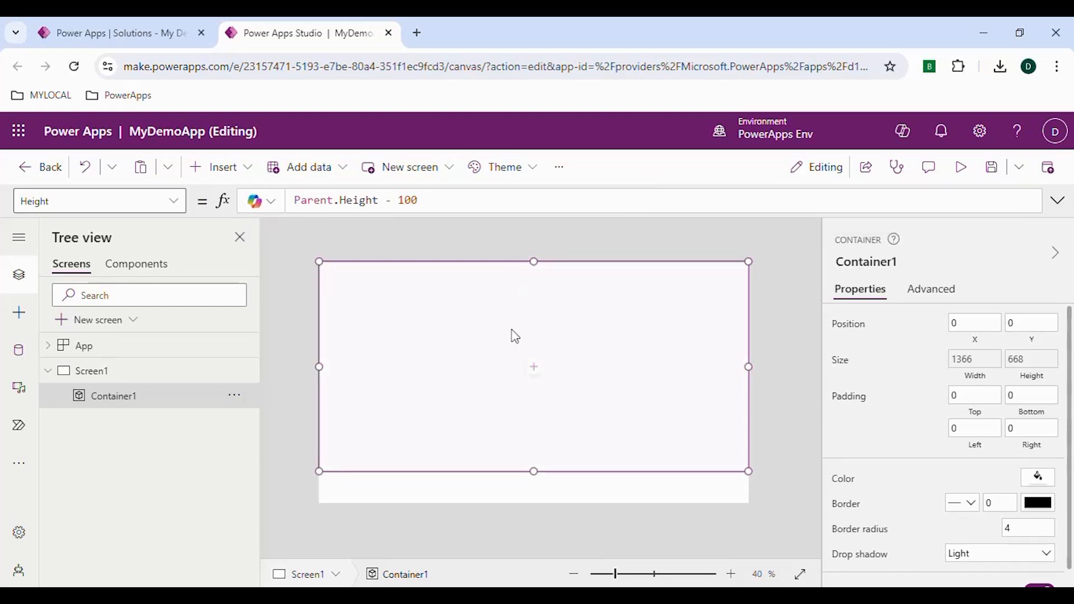
- Insert an Image control inside the container
{"action": "left_click", "coordinate": [535, 367]}
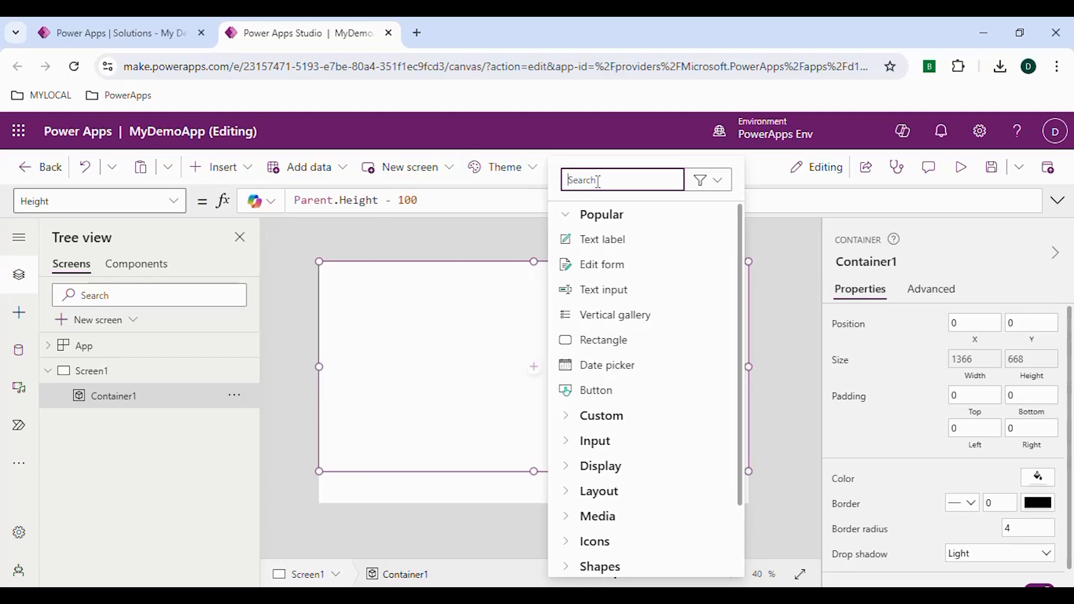
{"action": "type", "text": "ima"}
{"action": "left_click", "coordinate": [609, 245]}
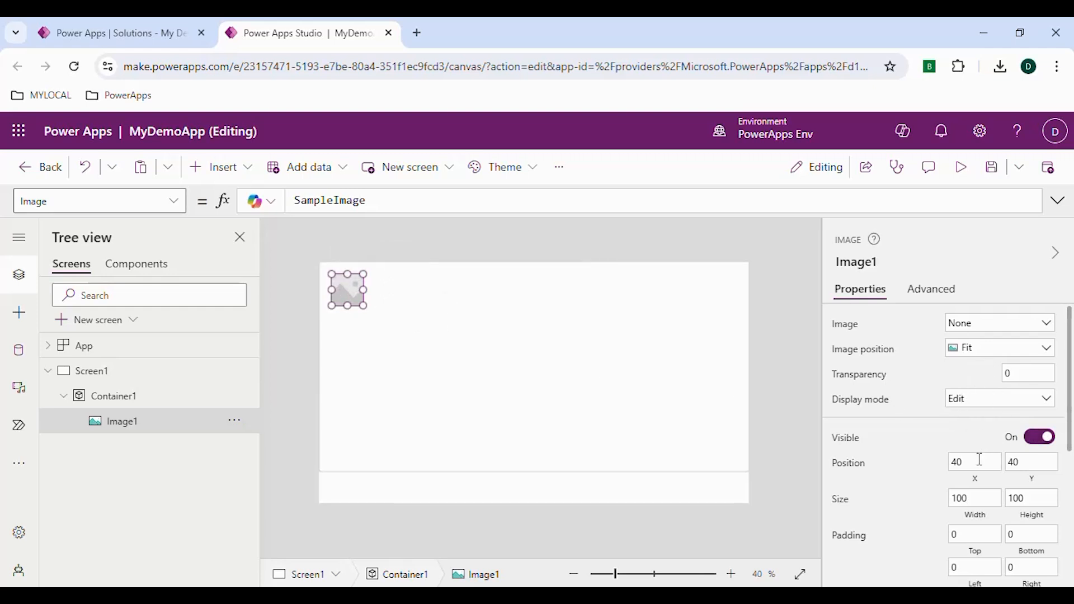
- Set the image's Width formula to Parent.Width
{"action": "scroll", "coordinate": [980, 453], "scroll_direction": "down", "scroll_amount": 2}
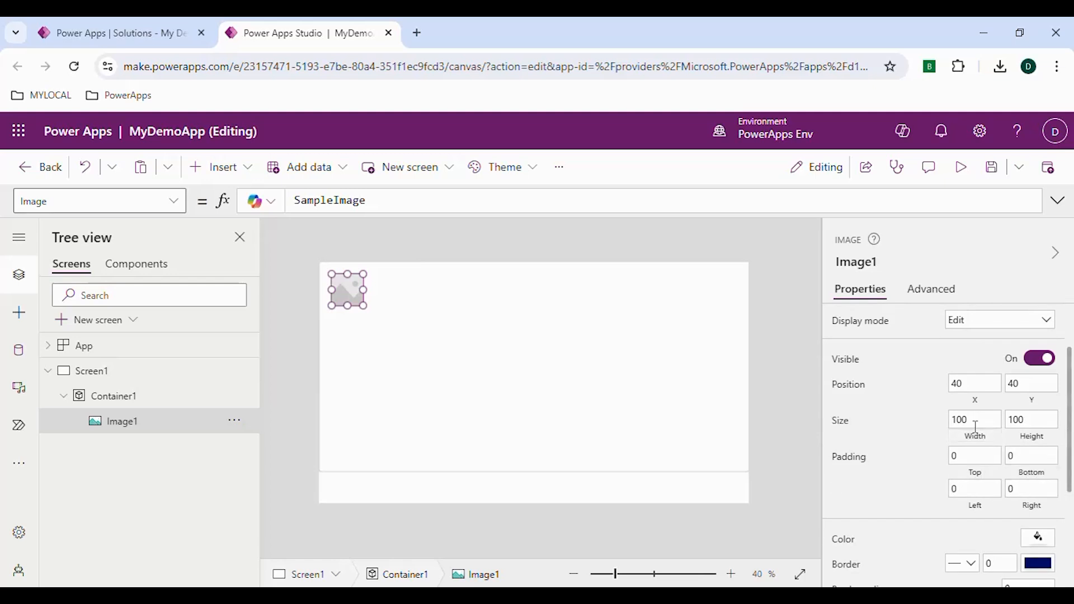
{"action": "left_click", "coordinate": [976, 441]}
{"action": "left_click_drag", "start_coordinate": [315, 200], "coordinate": [264, 200]}
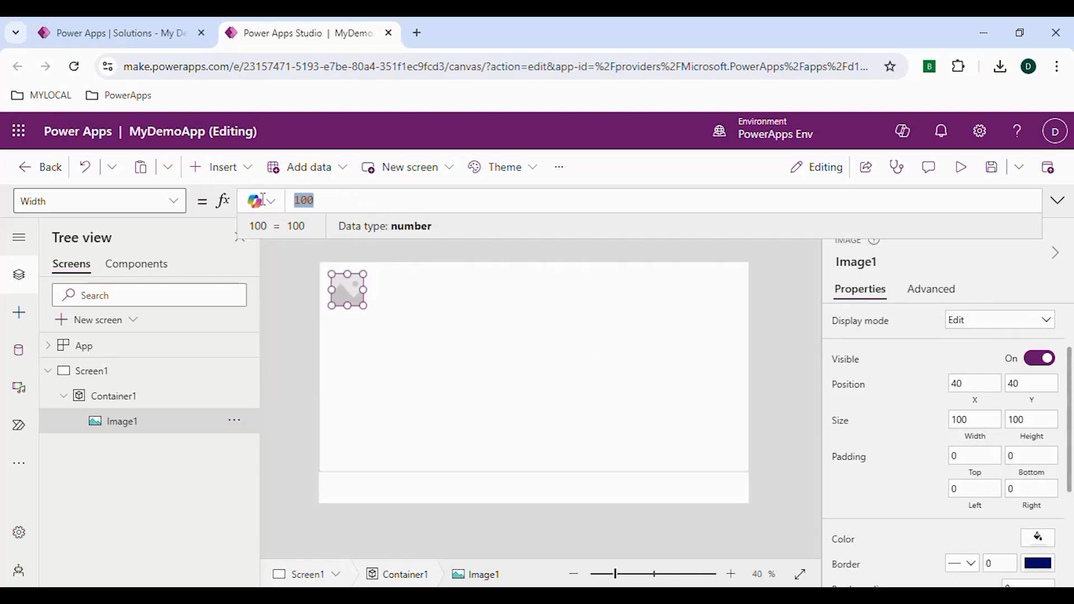
{"action": "type", "text": "Pa"}
{"action": "key", "text": "Tab"}
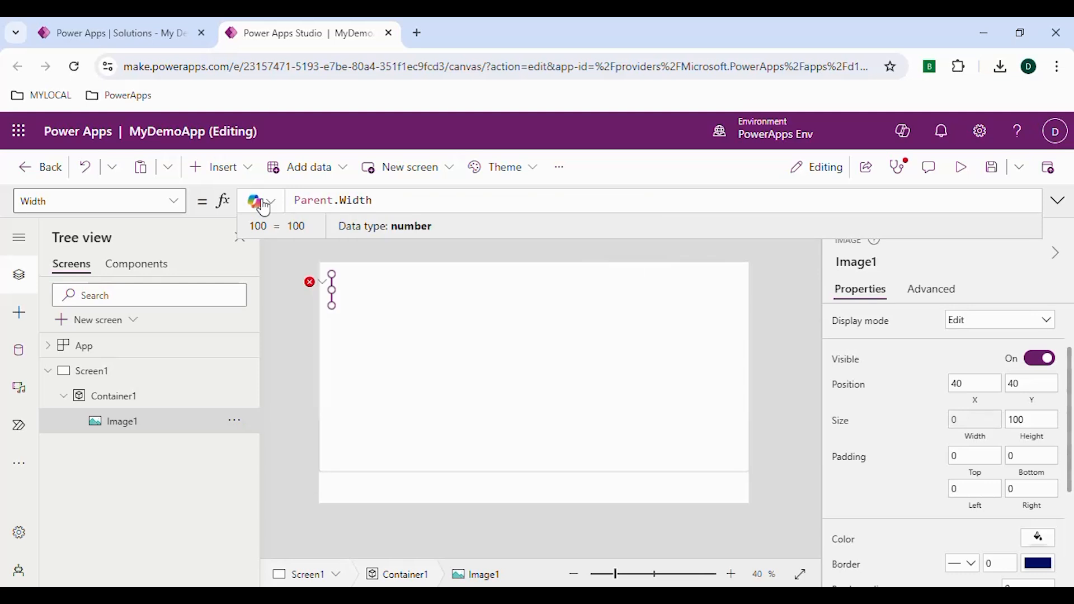
- Set the image's Height formula to Parent.Height
{"action": "left_click", "coordinate": [1032, 421]}
{"action": "left_click_drag", "start_coordinate": [335, 200], "coordinate": [287, 201]}
{"action": "type", "text": "Pare"}
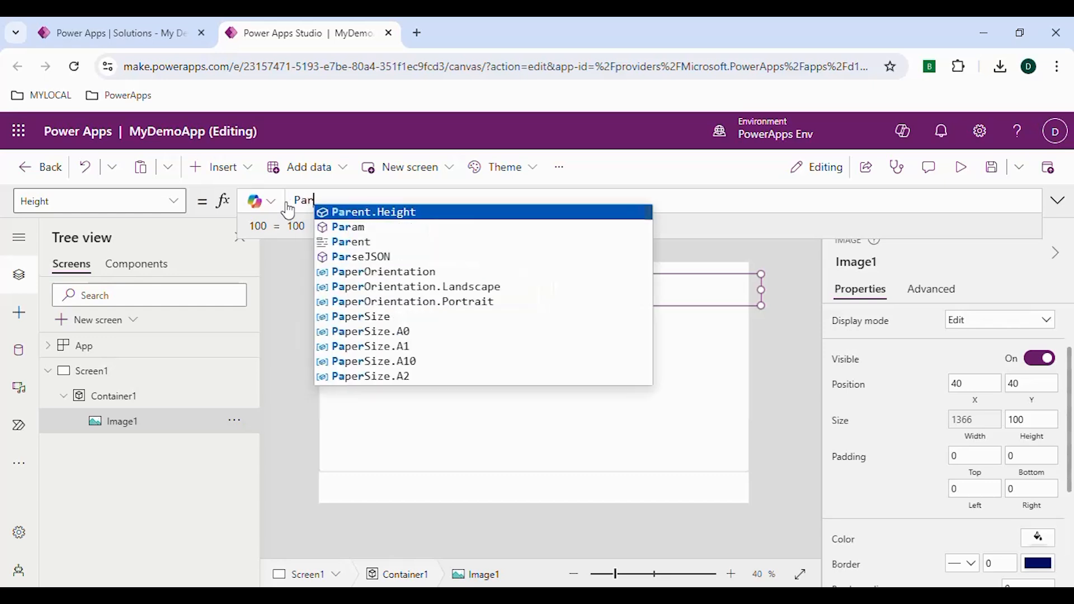
{"action": "key", "text": "Tab"}
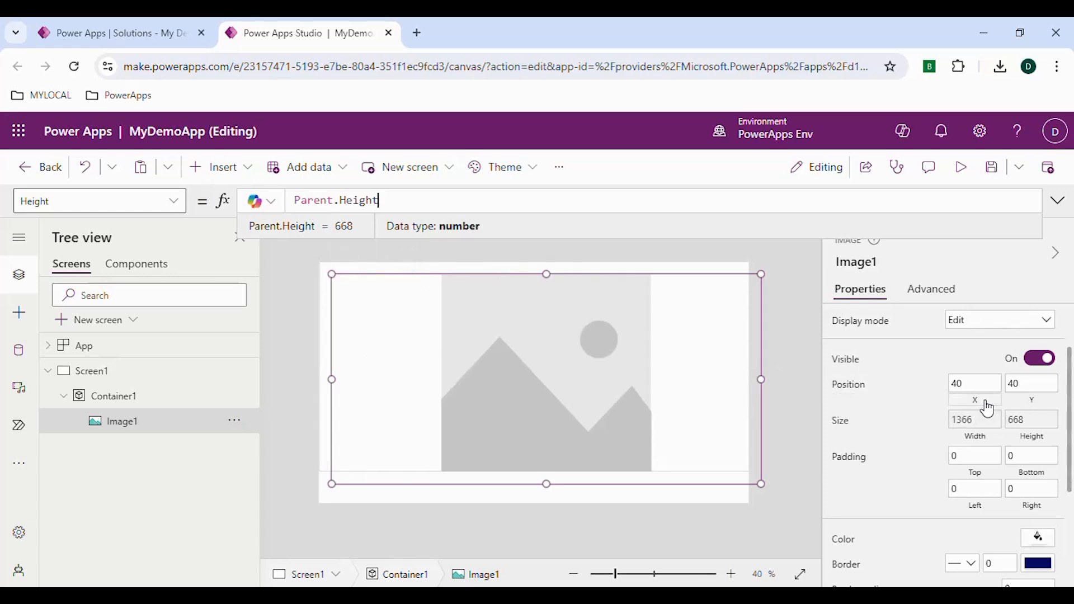
- Set the image's X and Y position to 0 and 0
{"action": "left_click", "coordinate": [1028, 398]}
{"action": "left_click", "coordinate": [984, 383]}
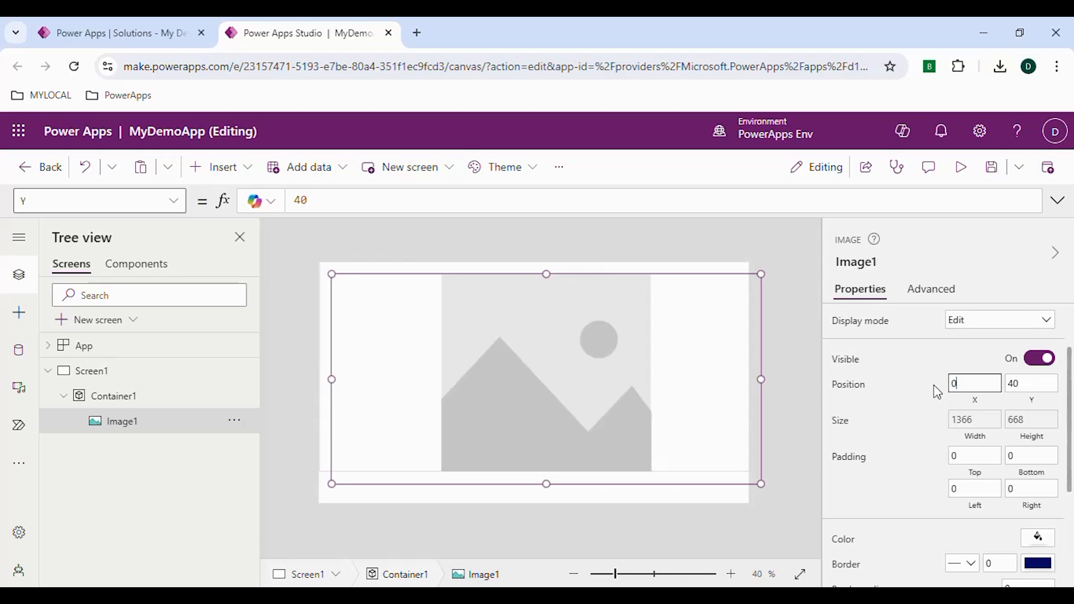
{"action": "type", "text": "0"}
{"action": "left_click", "coordinate": [935, 387]}
{"action": "left_click", "coordinate": [1037, 384]}
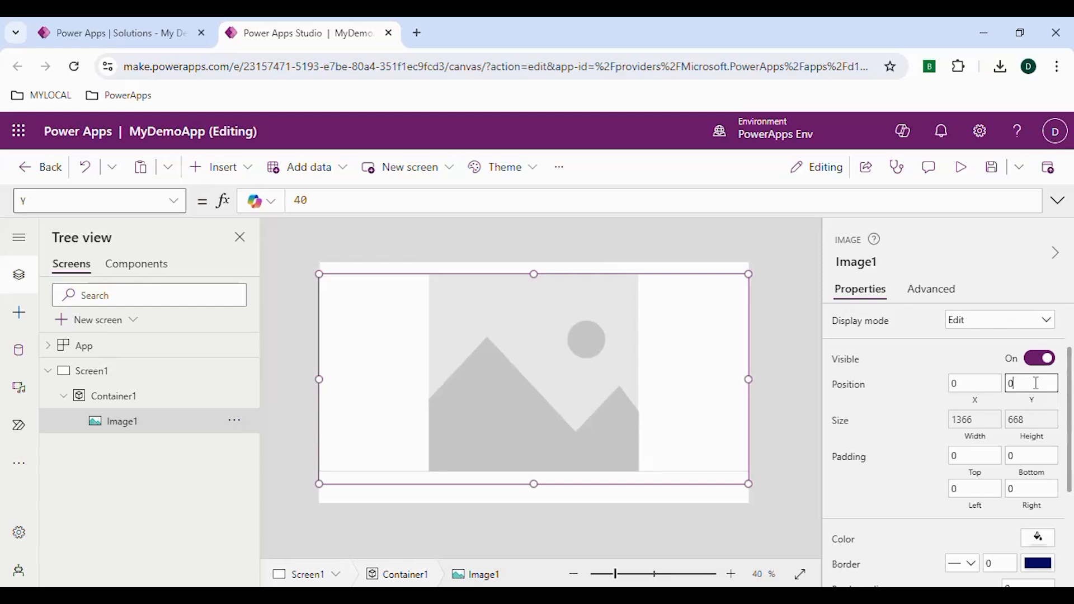
{"action": "type", "text": "0"}
{"action": "left_click", "coordinate": [909, 384]}
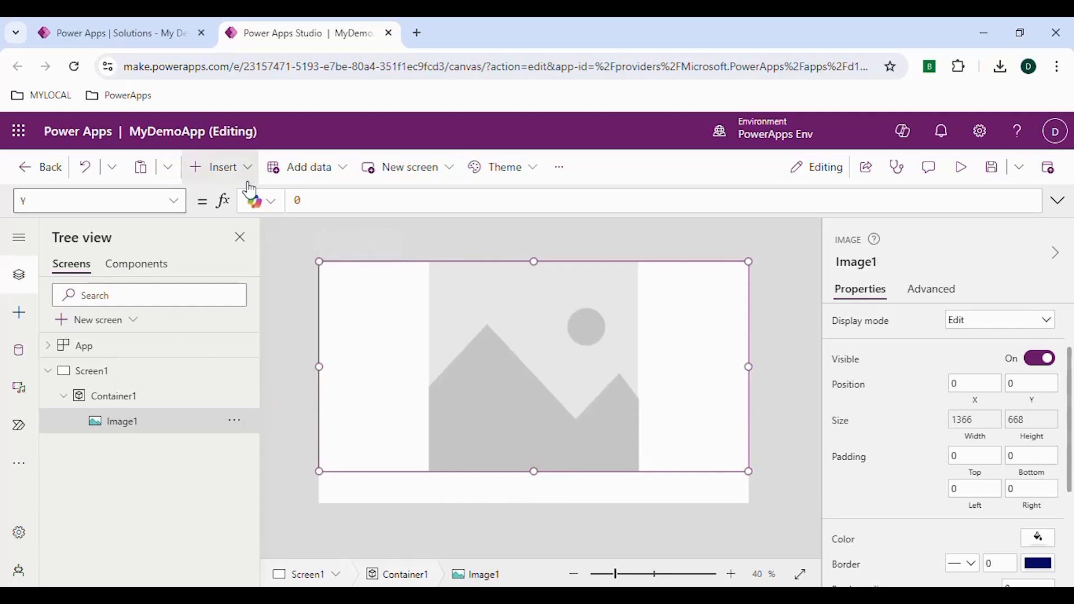
- Insert a Slider on the screen and place it in the strip below the container
{"action": "left_click", "coordinate": [100, 372]}
{"action": "left_click", "coordinate": [248, 167]}
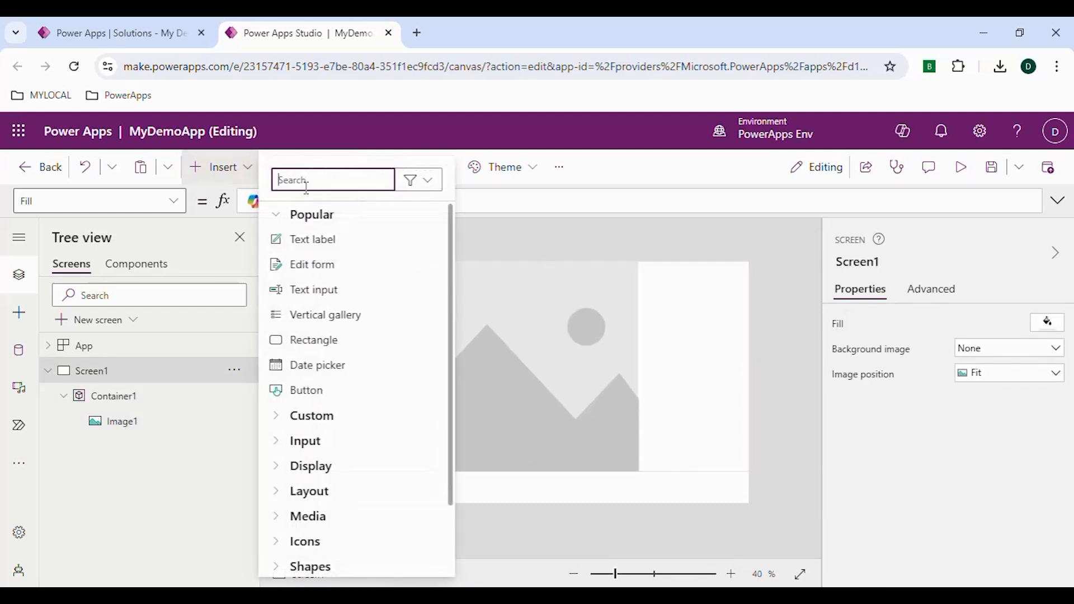
{"action": "type", "text": "slide"}
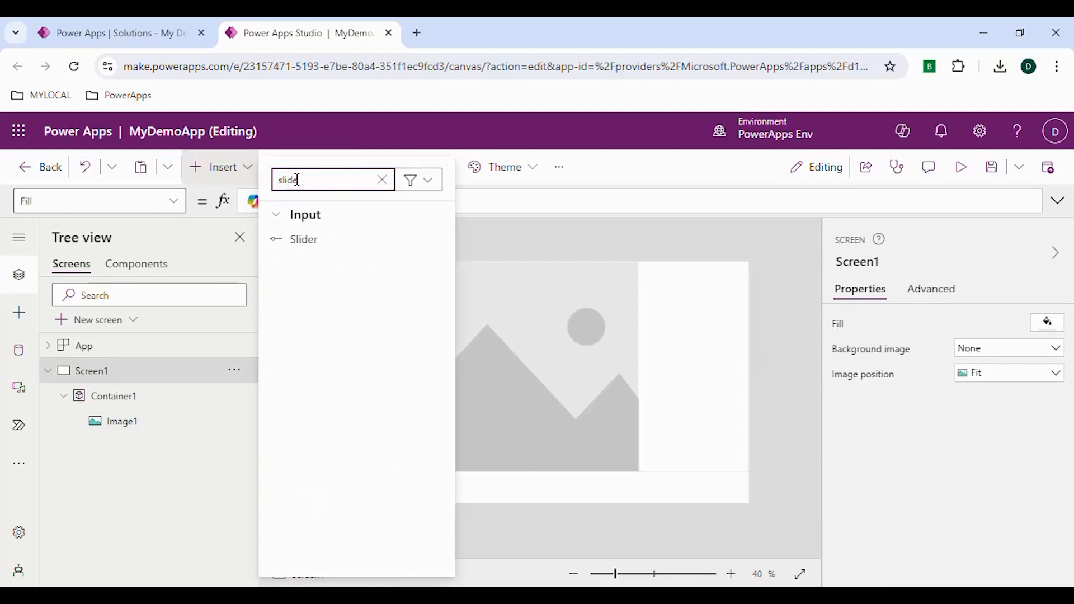
{"action": "left_click", "coordinate": [304, 239]}
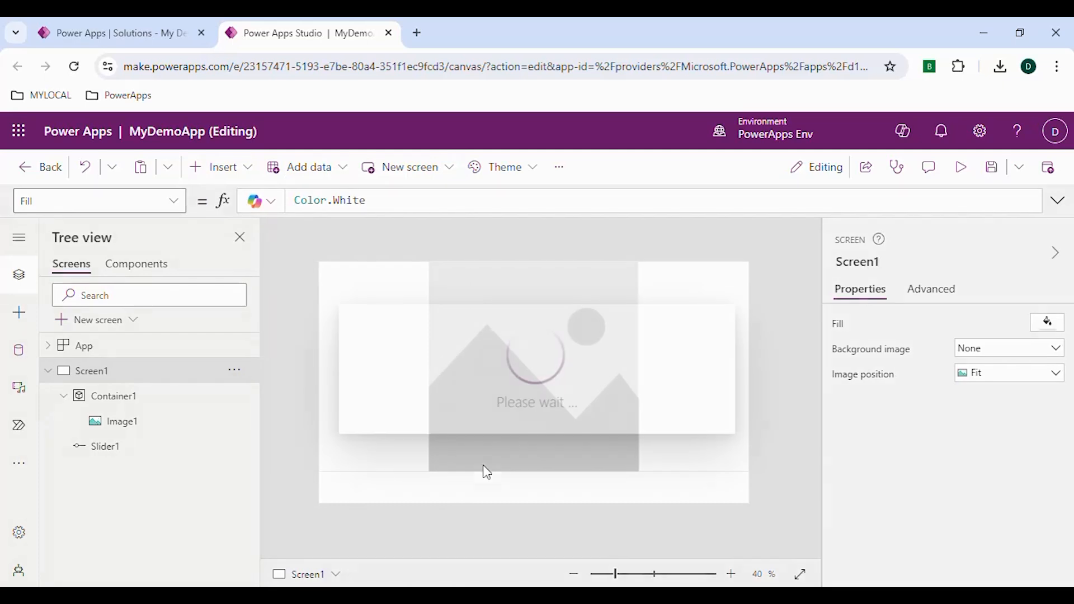
{"action": "left_click_drag", "start_coordinate": [386, 280], "coordinate": [530, 489]}
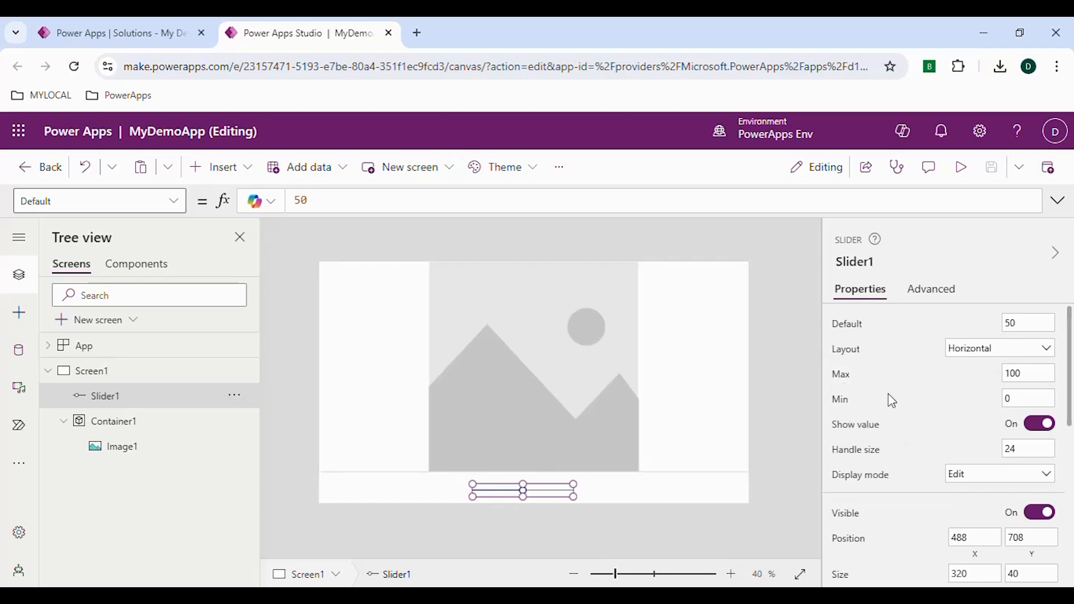
- Set the slider's Max formula to Parent.Width
{"action": "left_click", "coordinate": [845, 379]}
{"action": "left_click", "coordinate": [1022, 375]}
{"action": "left_click_drag", "start_coordinate": [1022, 375], "coordinate": [1004, 382]}
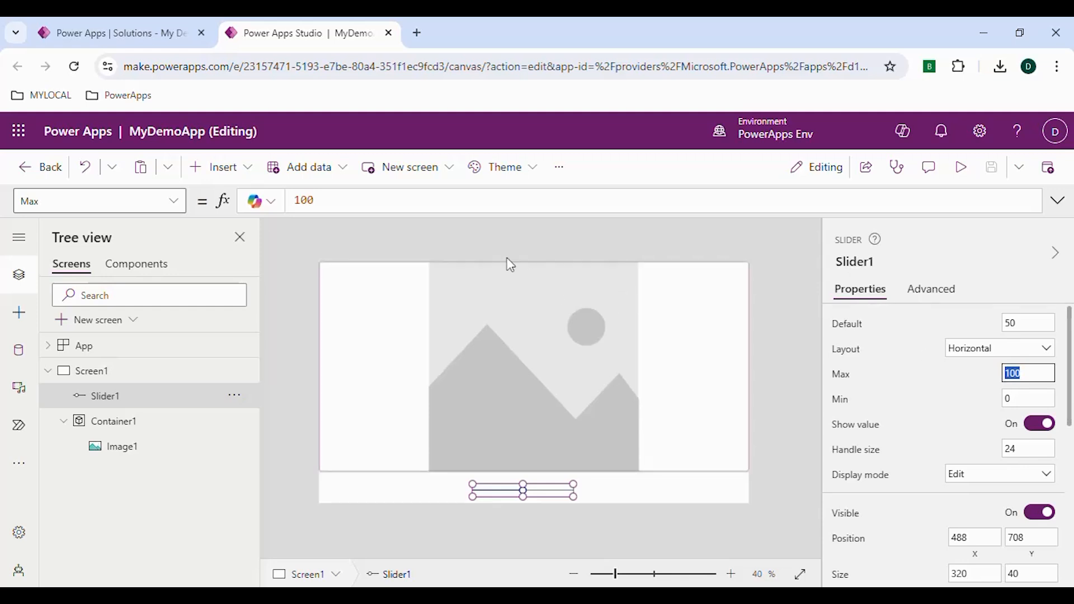
{"action": "left_click", "coordinate": [342, 205]}
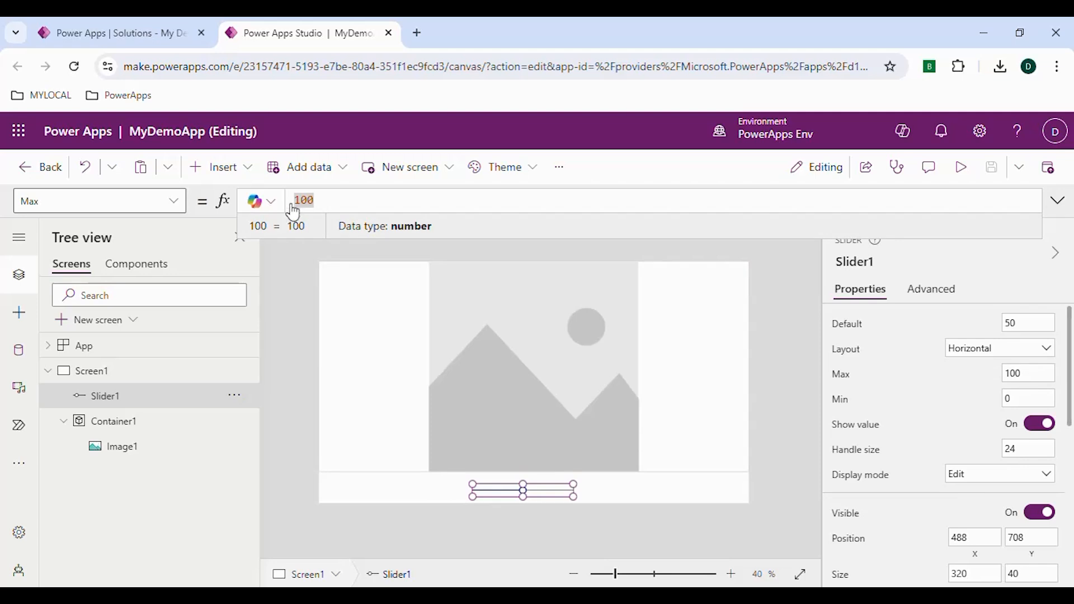
{"action": "left_click_drag", "start_coordinate": [326, 201], "coordinate": [296, 200]}
{"action": "key", "text": "BackSpace"}
{"action": "type", "text": "Paren"}
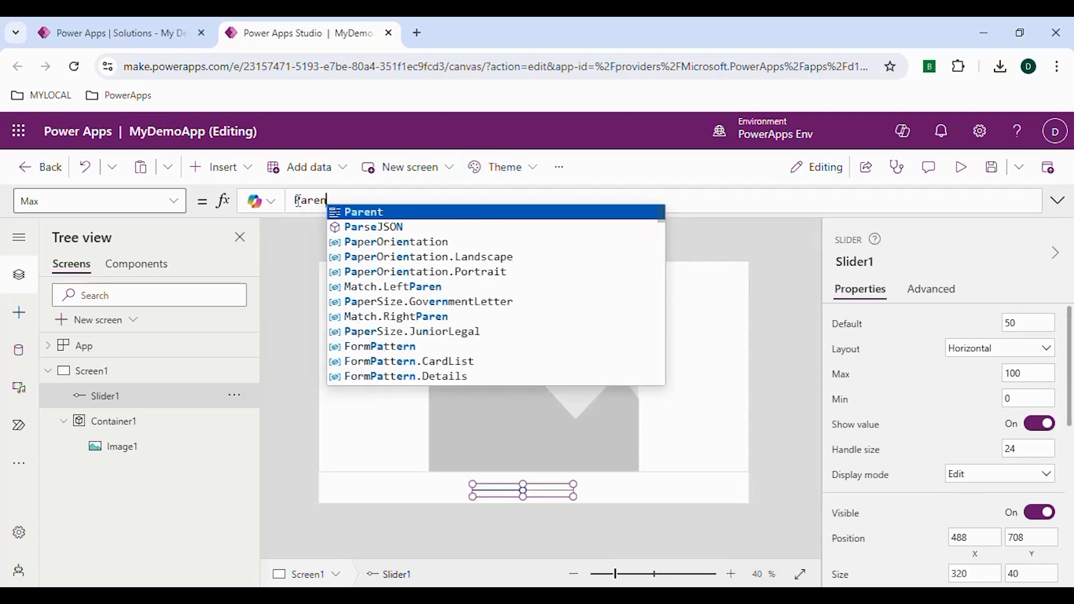
{"action": "type", "text": "t."}
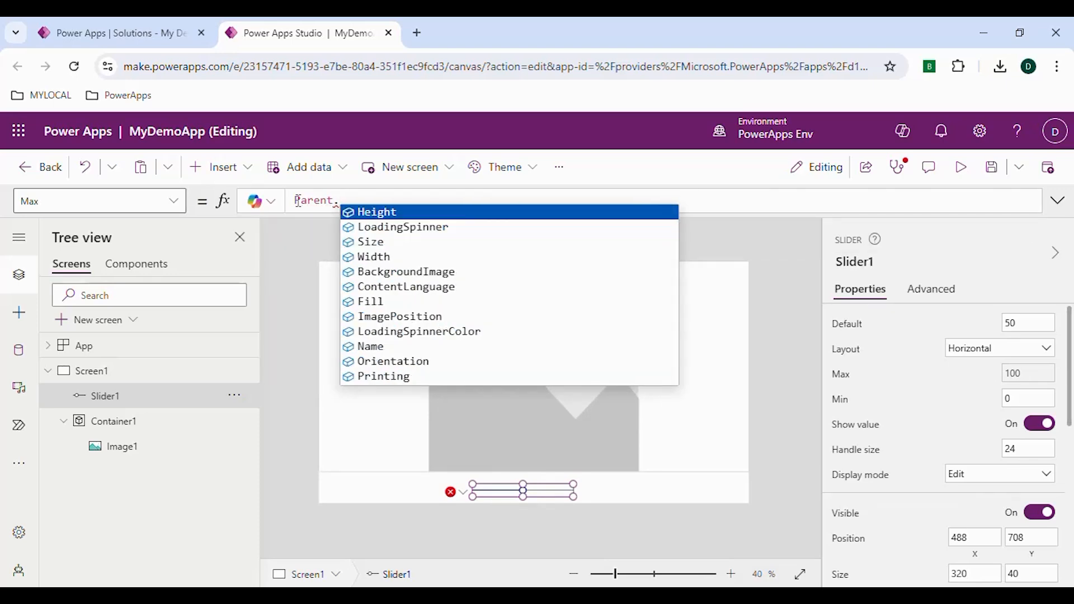
{"action": "type", "text": "W"}
{"action": "key", "text": "Tab"}
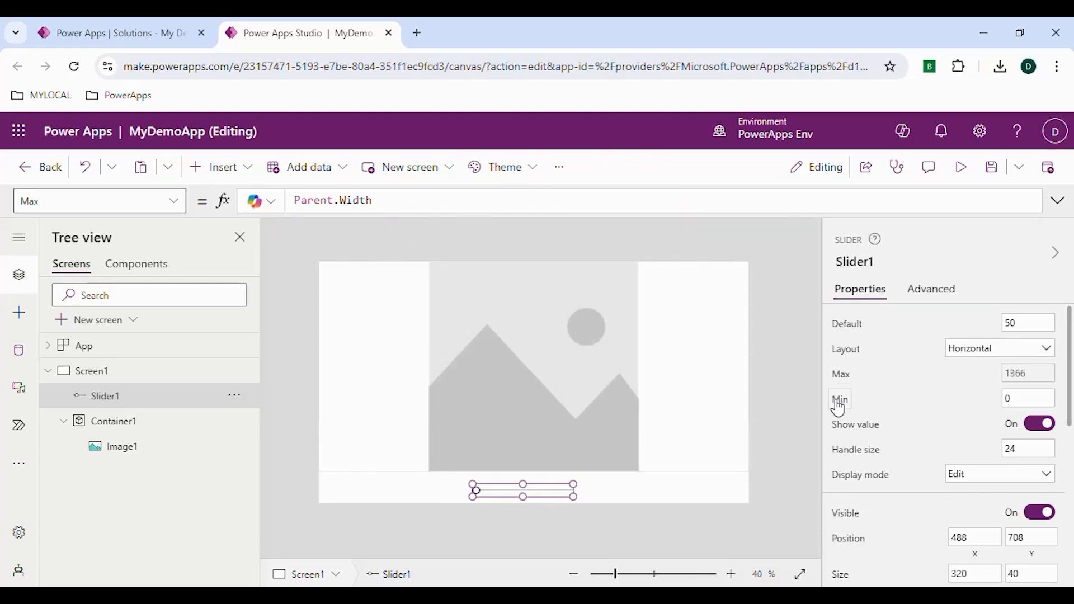
- Set the slider's Default to 200 and its Min to 100
{"action": "left_click", "coordinate": [1015, 399]}
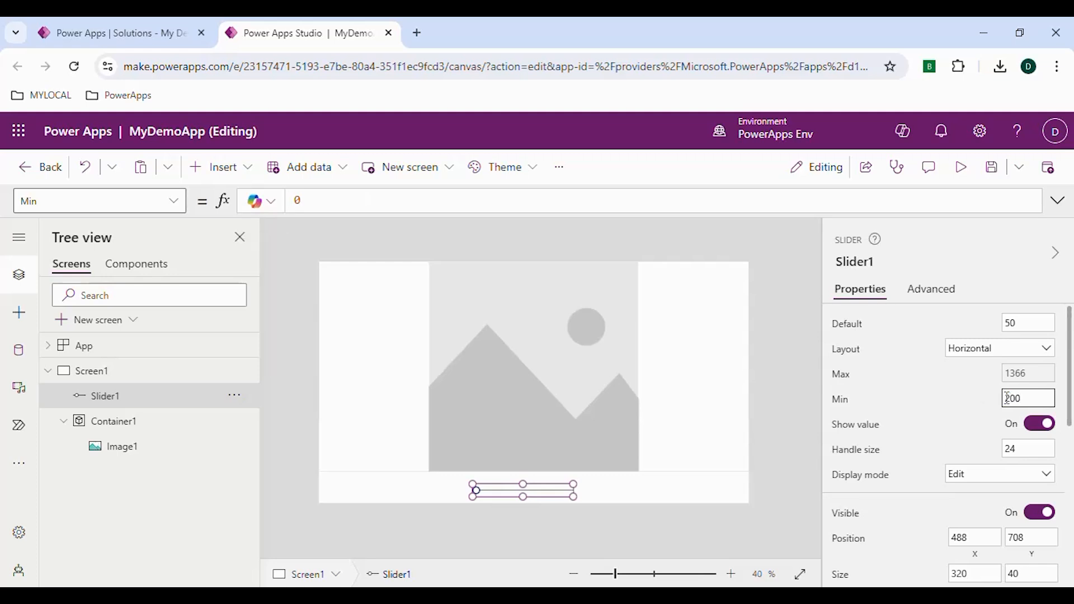
{"action": "left_click", "coordinate": [939, 410]}
{"action": "left_click", "coordinate": [1029, 328]}
{"action": "left_click", "coordinate": [912, 343]}
{"action": "left_click", "coordinate": [847, 402]}
{"action": "left_click", "coordinate": [1034, 399]}
{"action": "type", "text": "100"}
{"action": "key", "text": "Return"}
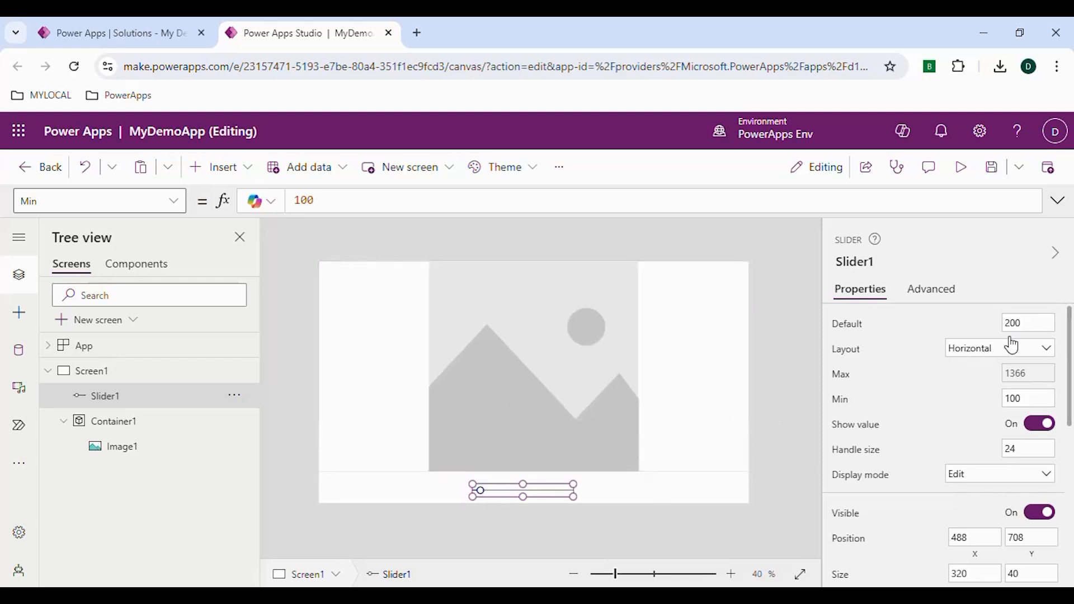
- Set the slider's Min to 500
{"action": "left_click_drag", "start_coordinate": [1034, 399], "coordinate": [1000, 399]}
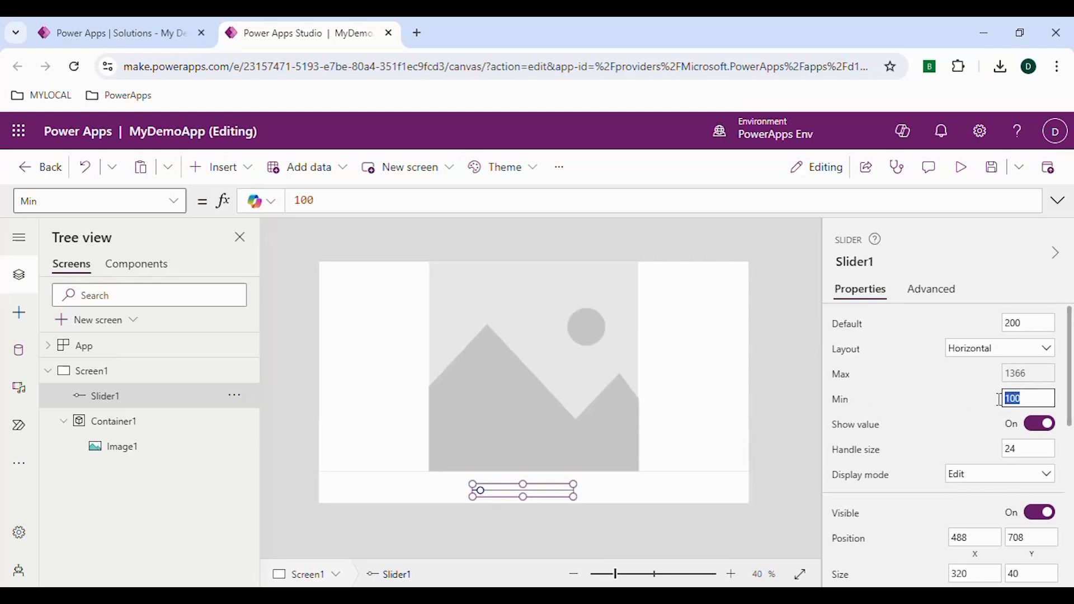
{"action": "type", "text": "50"}
{"action": "left_click", "coordinate": [949, 401]}
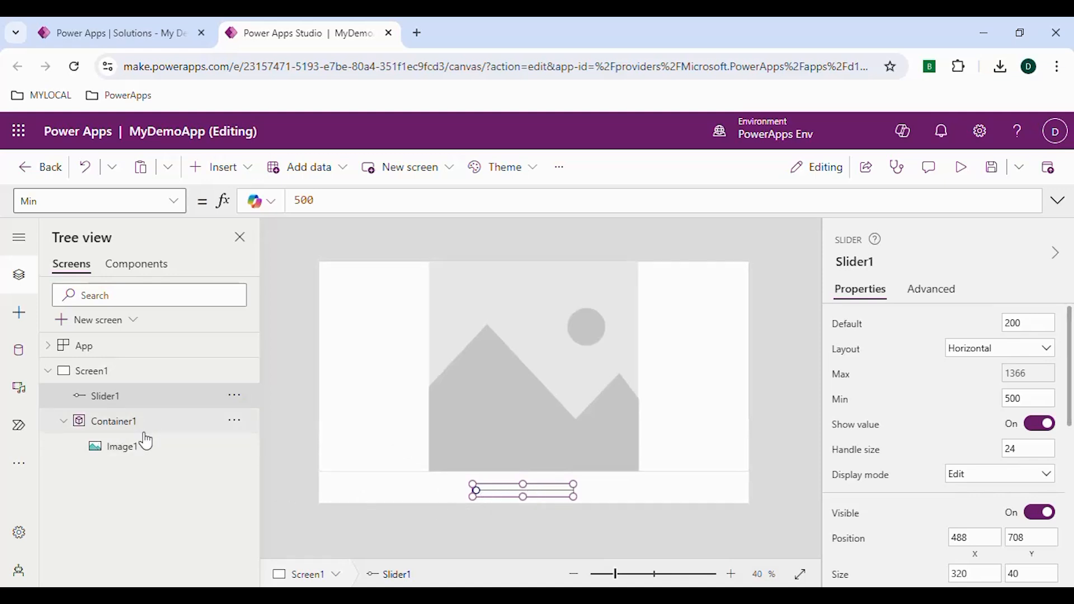
- Set the image inside the container to the image_1 picture
{"action": "left_click", "coordinate": [148, 451]}
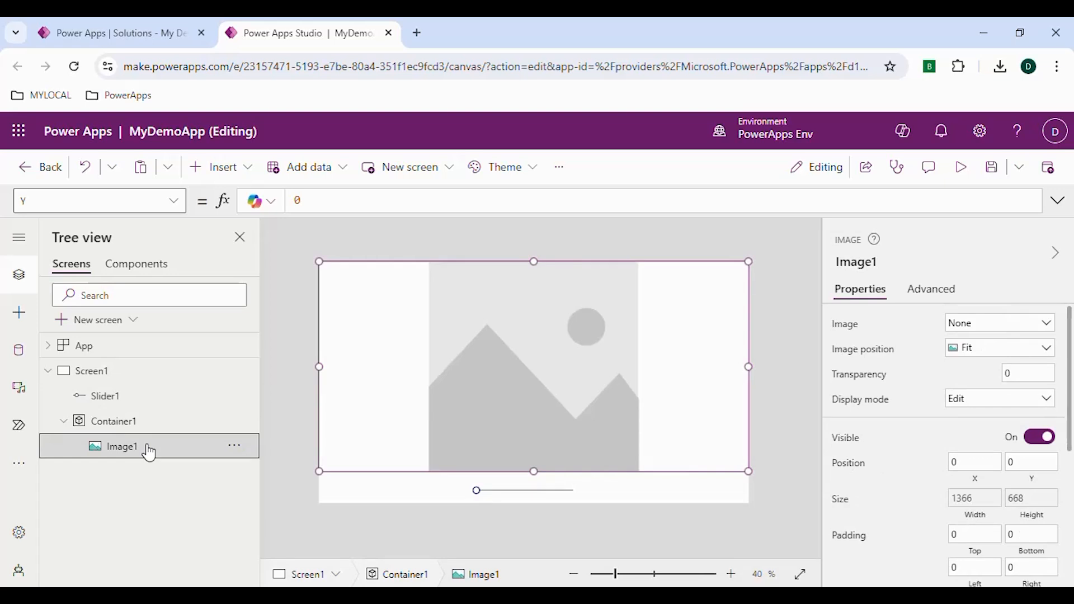
{"action": "left_click", "coordinate": [989, 330]}
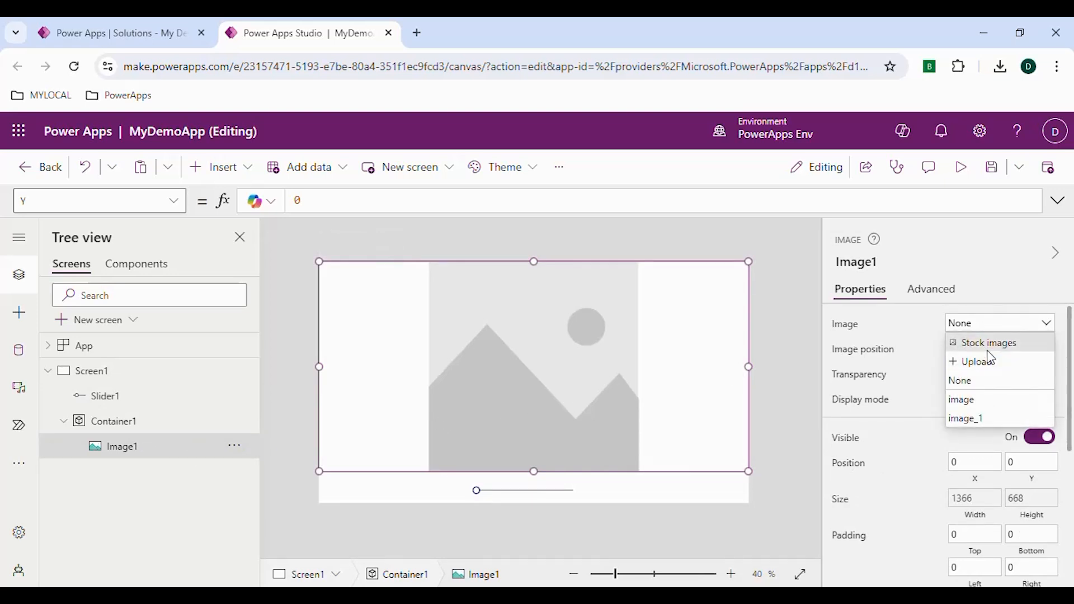
{"action": "left_click", "coordinate": [978, 401]}
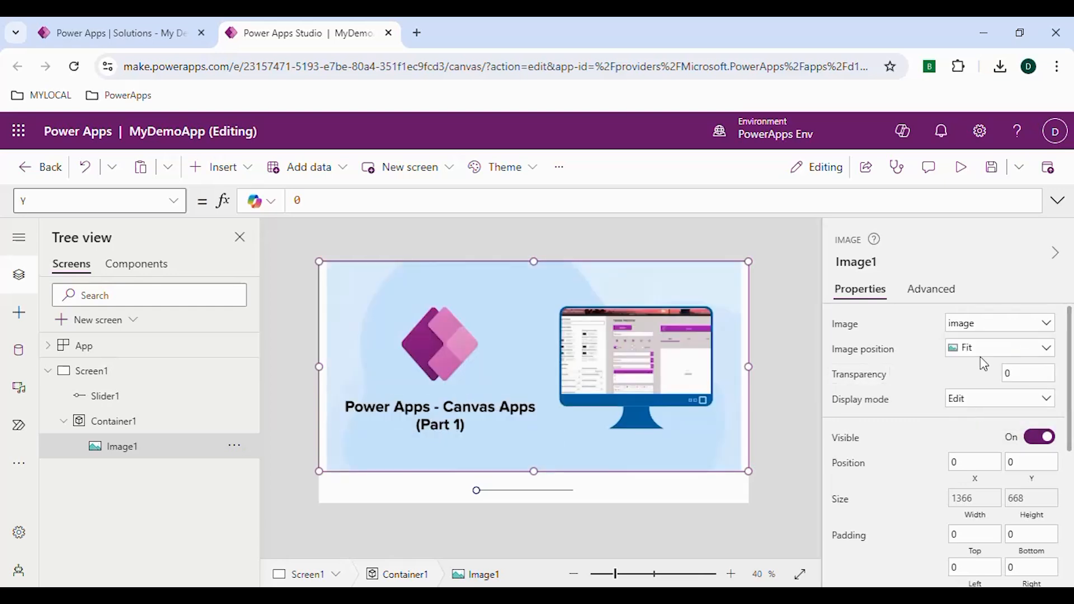
{"action": "left_click", "coordinate": [981, 349]}
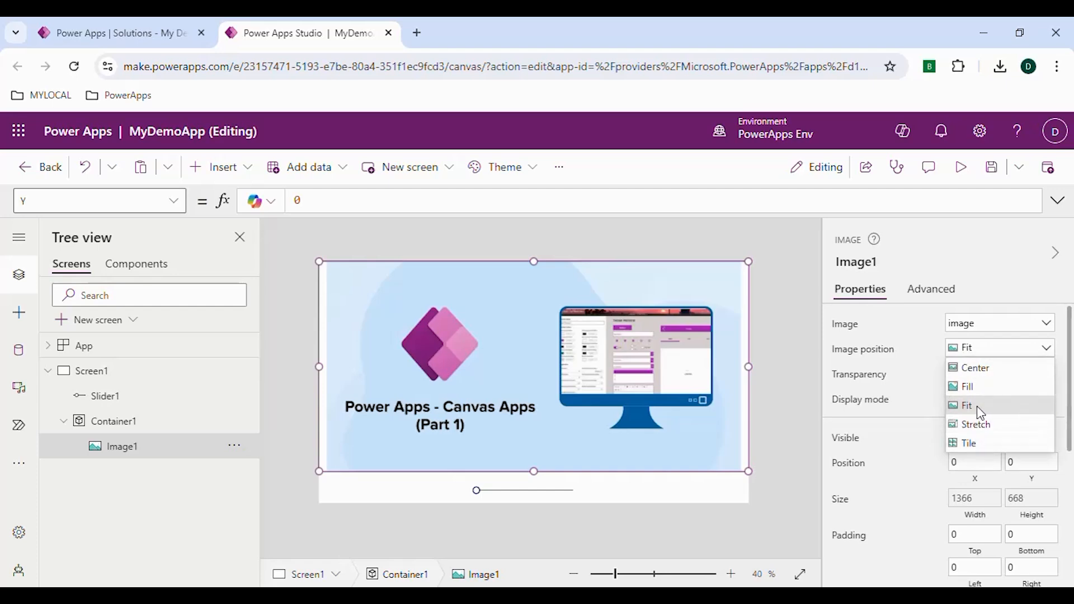
{"action": "left_click", "coordinate": [971, 328]}
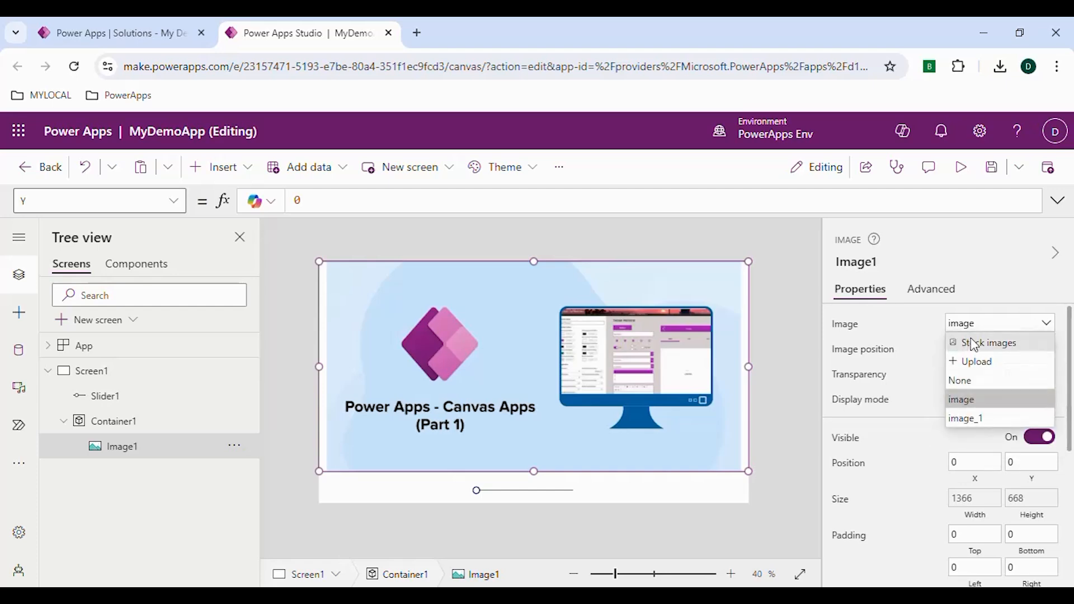
{"action": "left_click", "coordinate": [978, 419]}
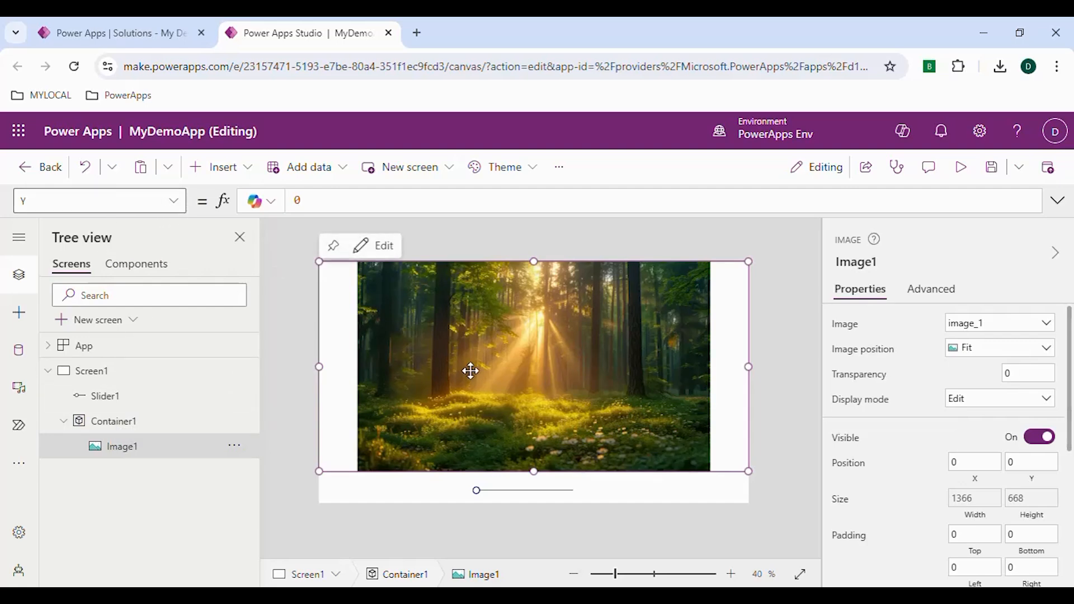
- Set the image's Width formula to Slider1.Value
{"action": "scroll", "coordinate": [931, 480], "scroll_direction": "down", "scroll_amount": 2}
{"action": "left_click", "coordinate": [982, 442]}
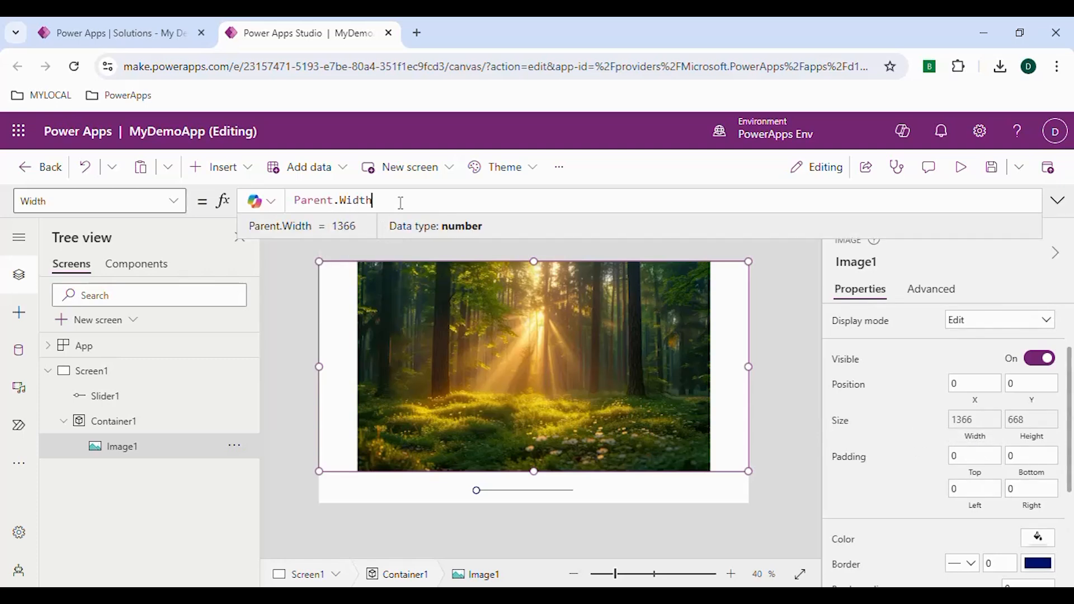
{"action": "left_click_drag", "start_coordinate": [401, 202], "coordinate": [283, 203]}
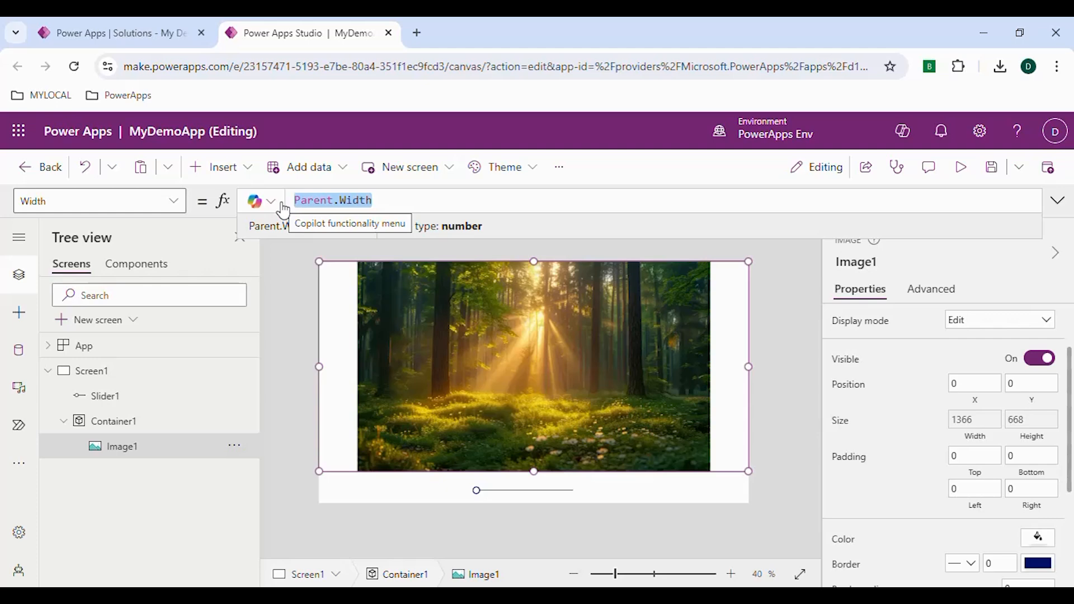
{"action": "key", "text": "BackSpace"}
{"action": "type", "text": "slider"}
{"action": "key", "text": "Tab"}
{"action": "type", "text": ".Va"}
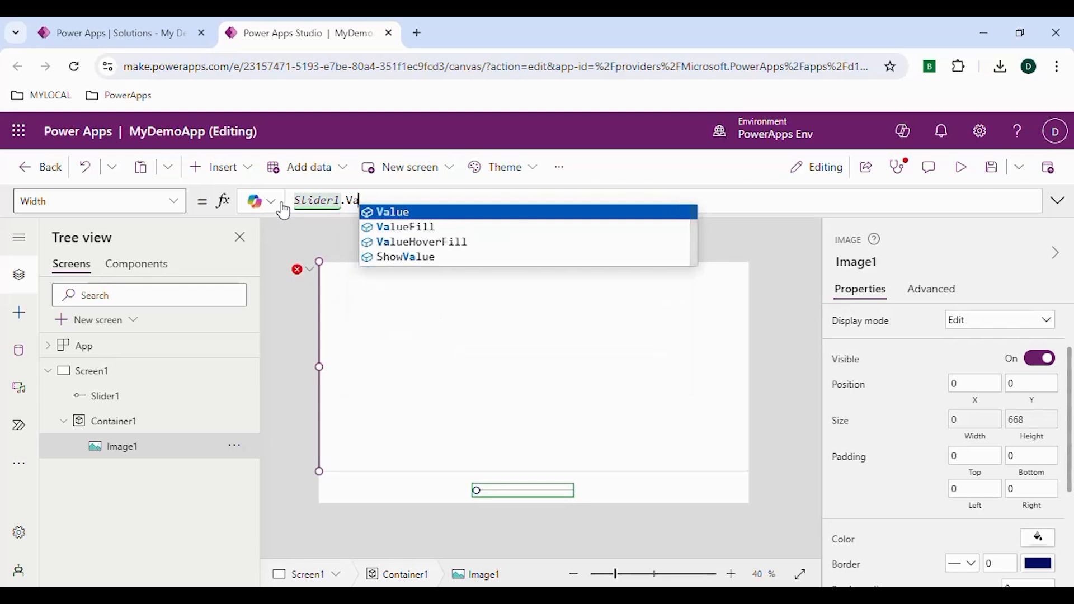
{"action": "key", "text": "Tab"}
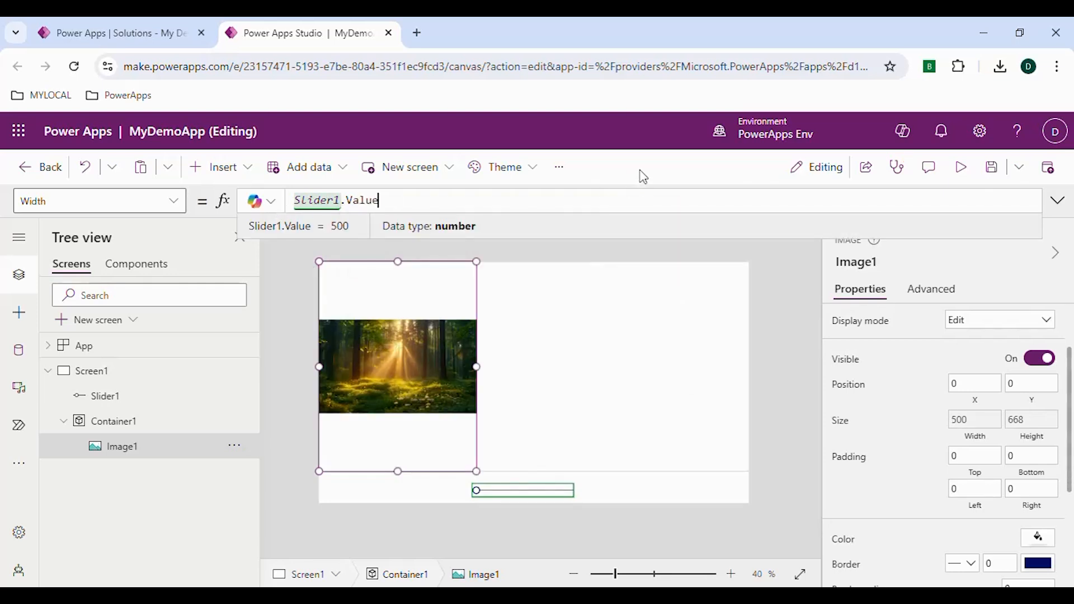
{"action": "left_click", "coordinate": [640, 171]}
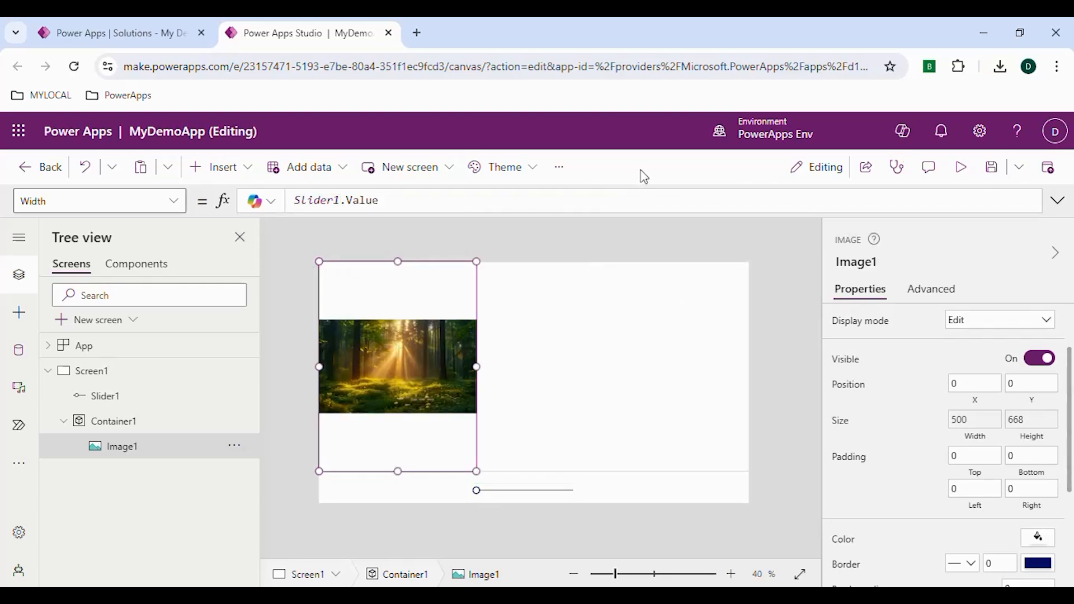
- Preview the app and drag the slider to test resizing the image
{"action": "left_click", "coordinate": [963, 174]}
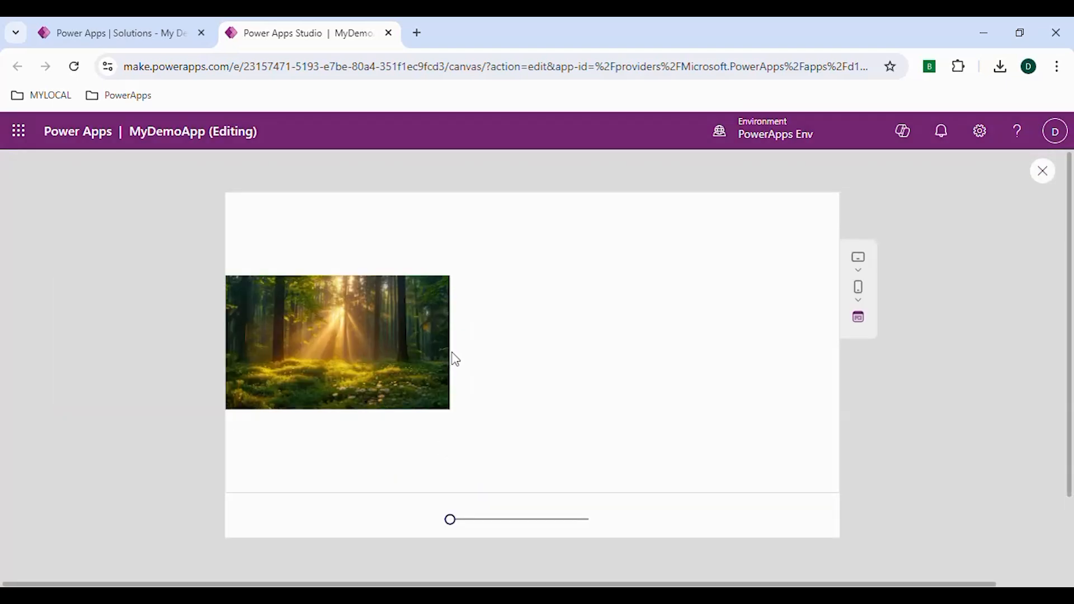
{"action": "mouse_move", "coordinate": [456, 530]}
{"action": "left_click_drag", "start_coordinate": [457, 530], "coordinate": [596, 534]}
{"action": "left_click", "coordinate": [1041, 173]}
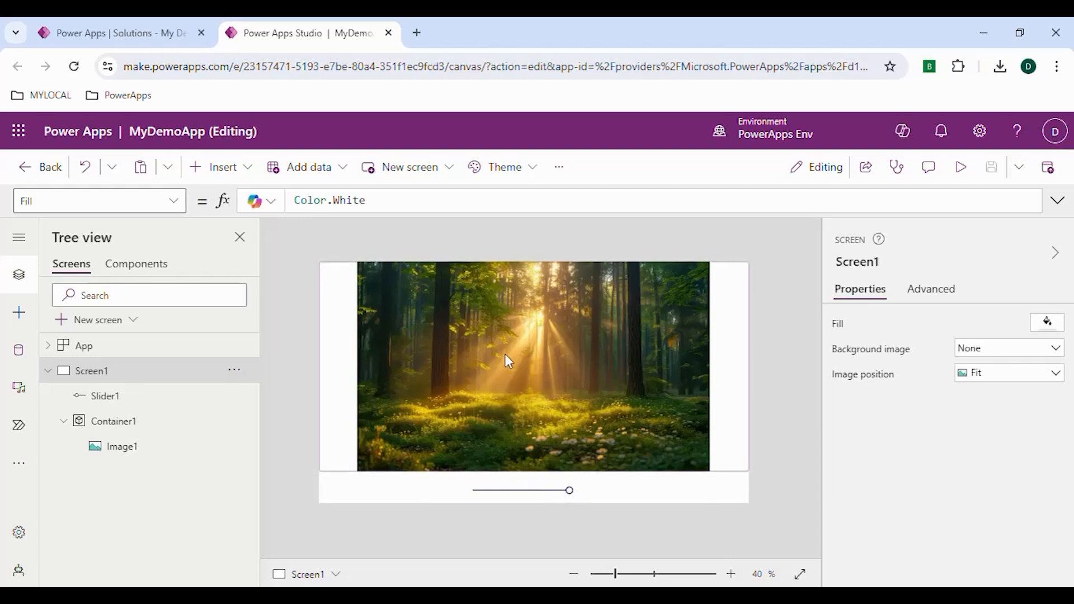
- Move the slider slightly within the strip and save the app
{"action": "mouse_move", "coordinate": [567, 501]}
{"action": "left_mouse_down"}
{"action": "mouse_move", "coordinate": [500, 492]}
{"action": "mouse_move", "coordinate": [578, 492]}
{"action": "left_mouse_up"}
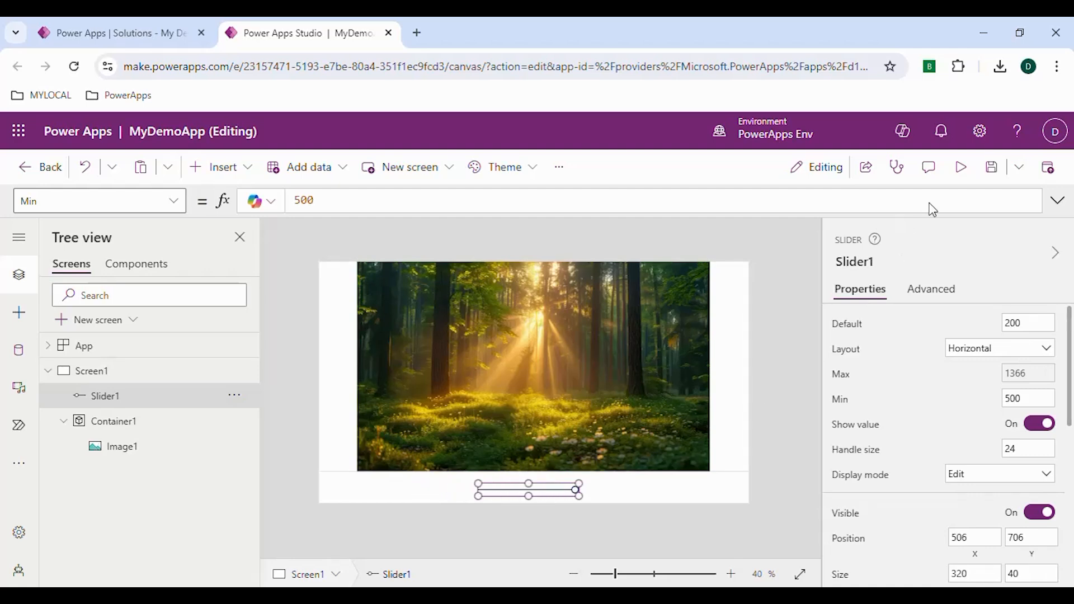
{"action": "left_click", "coordinate": [990, 175]}
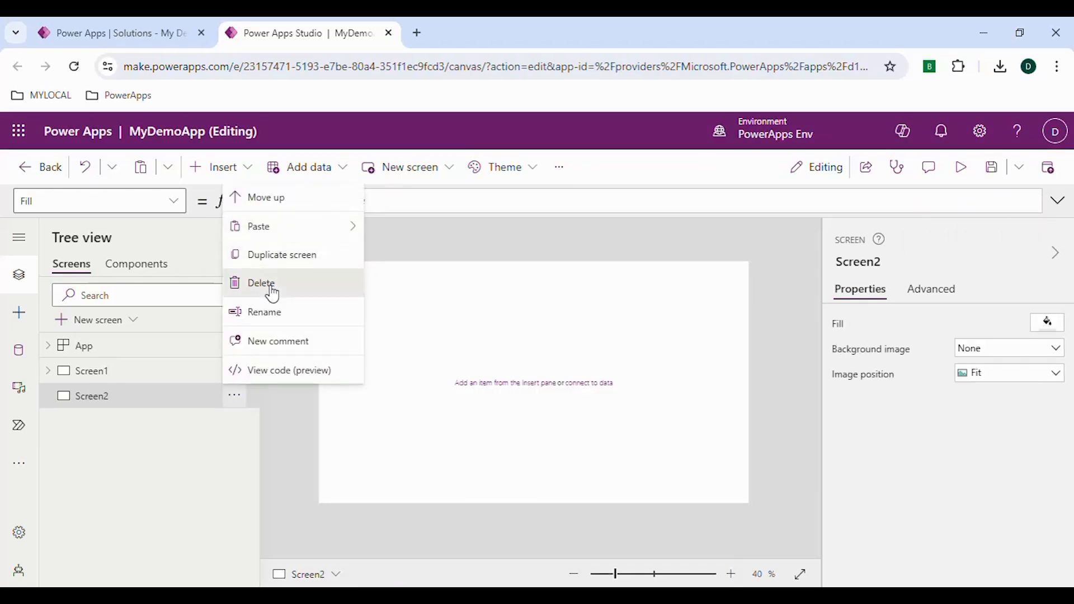
{"action": "left_click", "coordinate": [272, 293]}
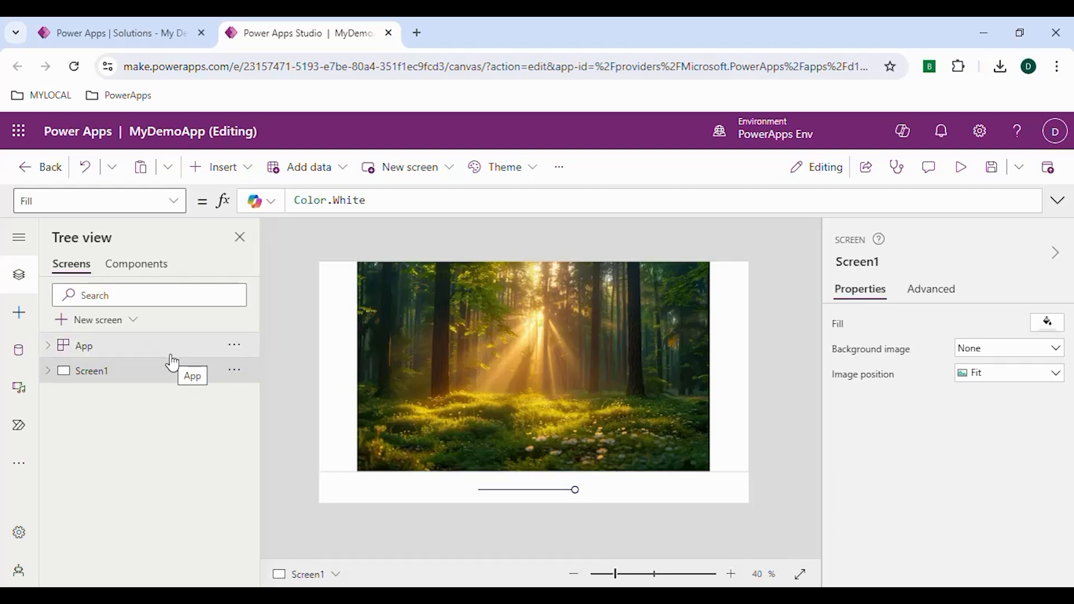
- Add a new blank screen to the app
{"action": "left_click", "coordinate": [119, 321]}
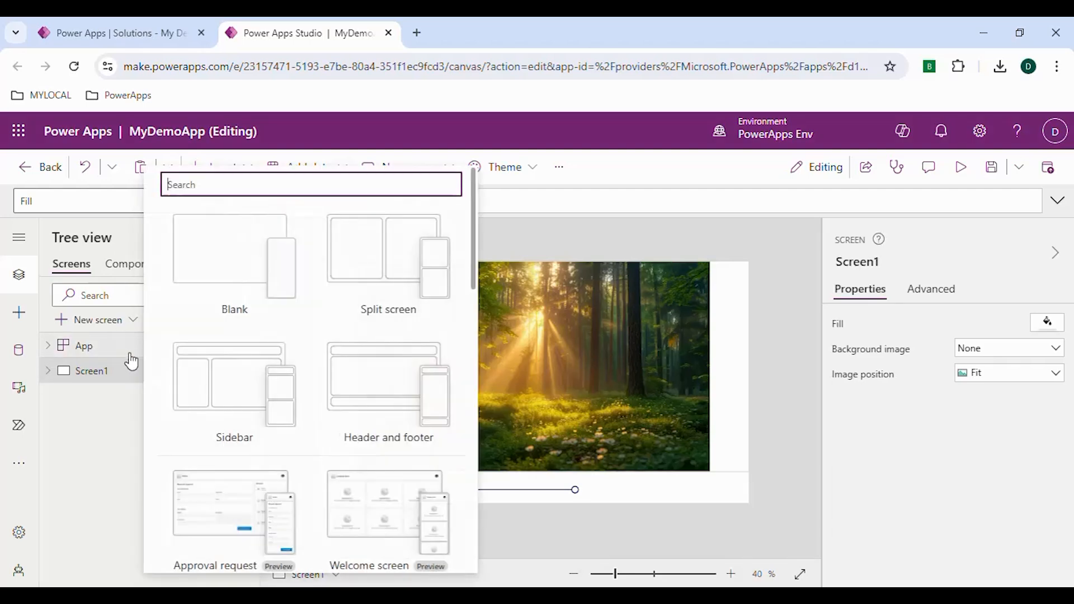
{"action": "left_click", "coordinate": [249, 280]}
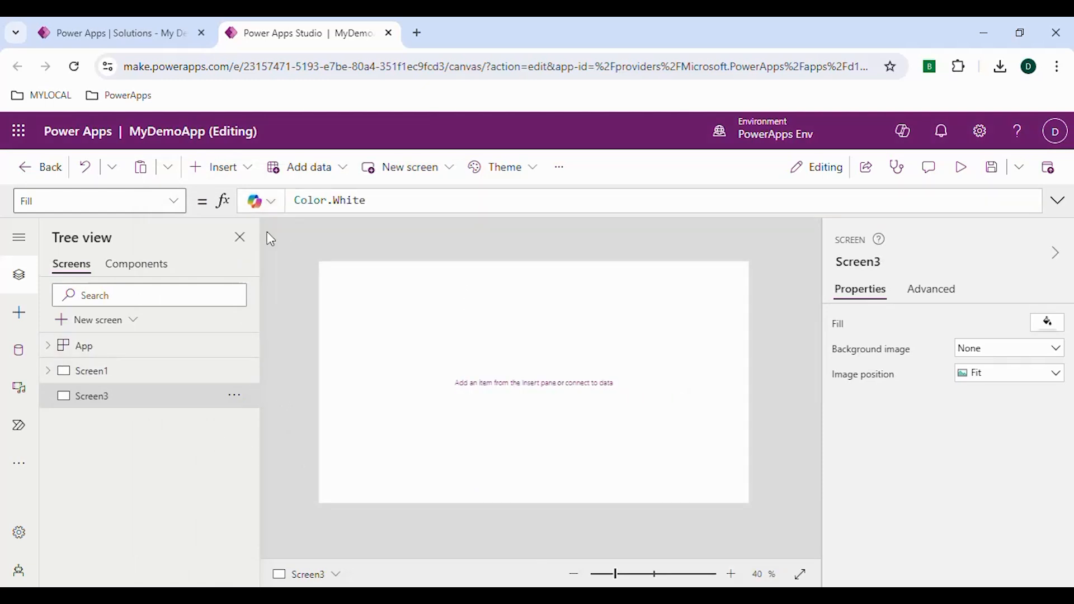
- Insert a Button on the new screen and resize it to about 497 by 387
{"action": "left_click", "coordinate": [246, 171]}
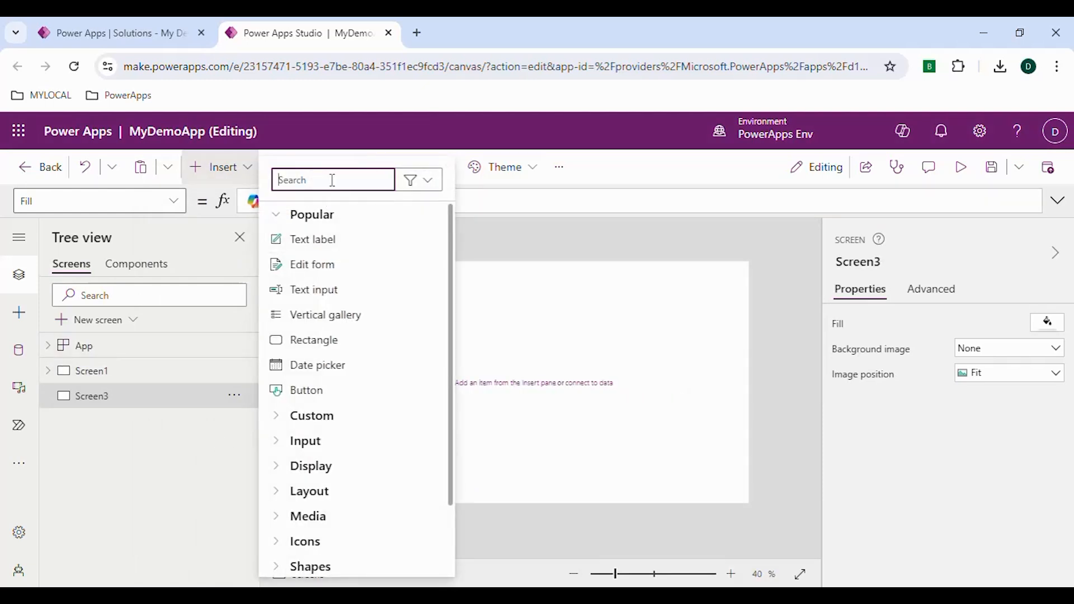
{"action": "type", "text": "butto"}
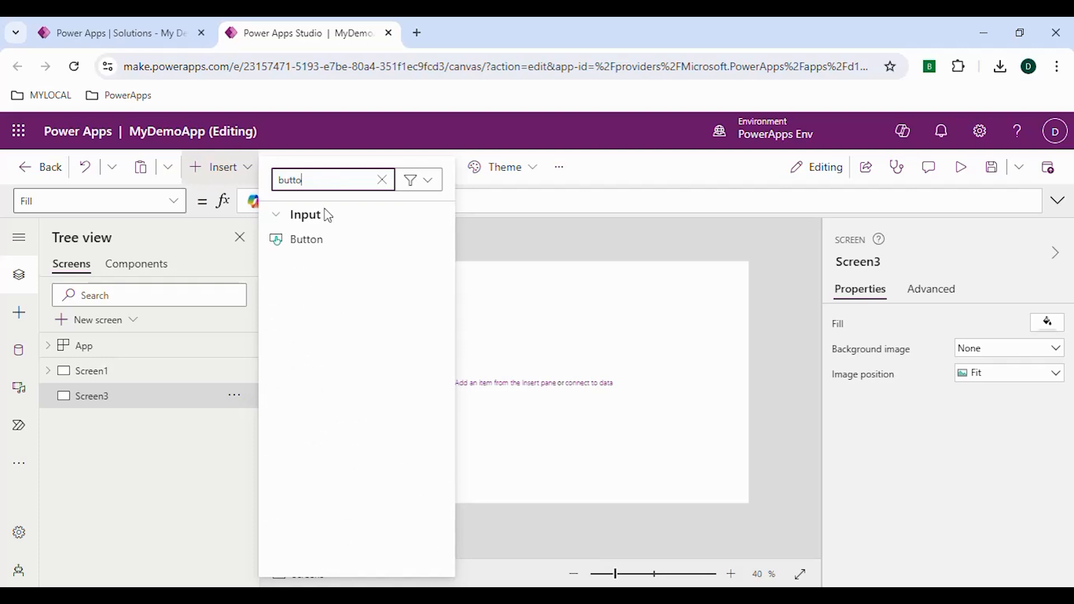
{"action": "left_click", "coordinate": [317, 239]}
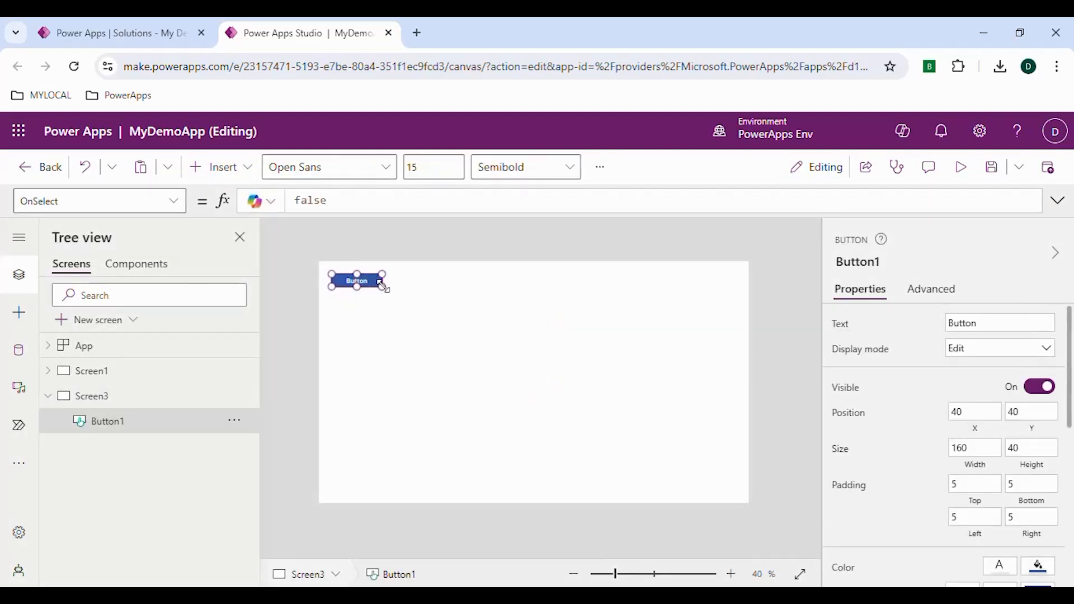
{"action": "left_click_drag", "start_coordinate": [475, 387], "coordinate": [532, 367]}
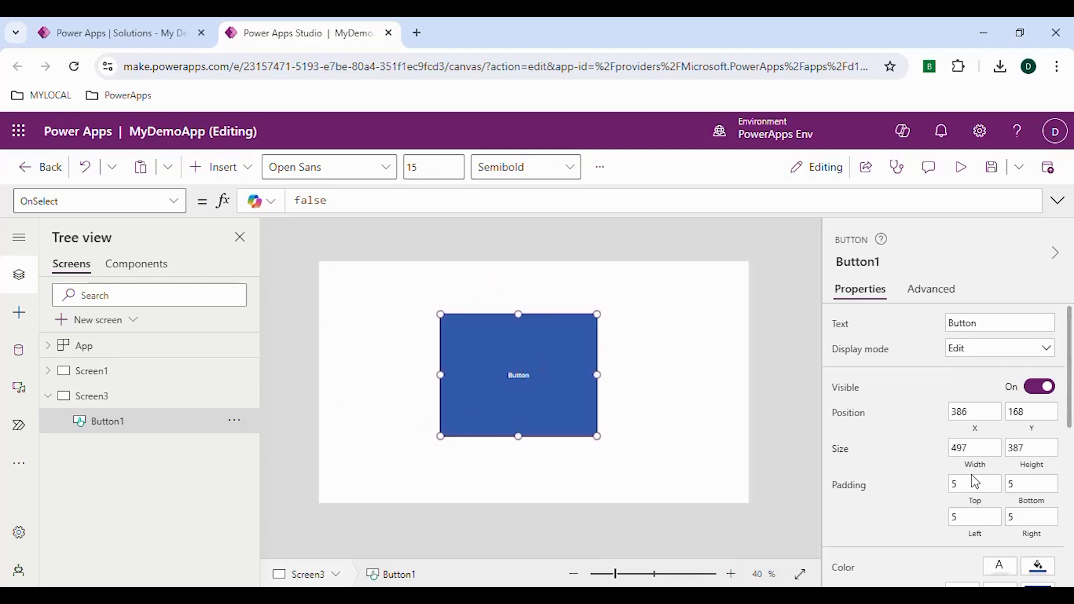
- Set the button's font size to 100
{"action": "scroll", "coordinate": [929, 440], "scroll_direction": "down", "scroll_amount": 3}
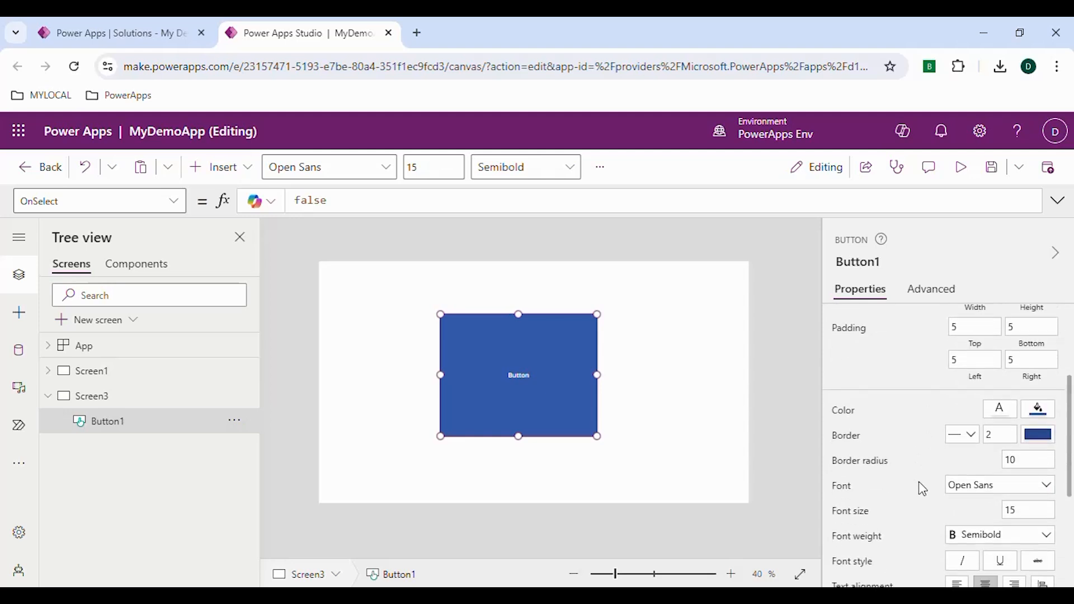
{"action": "left_click", "coordinate": [845, 417]}
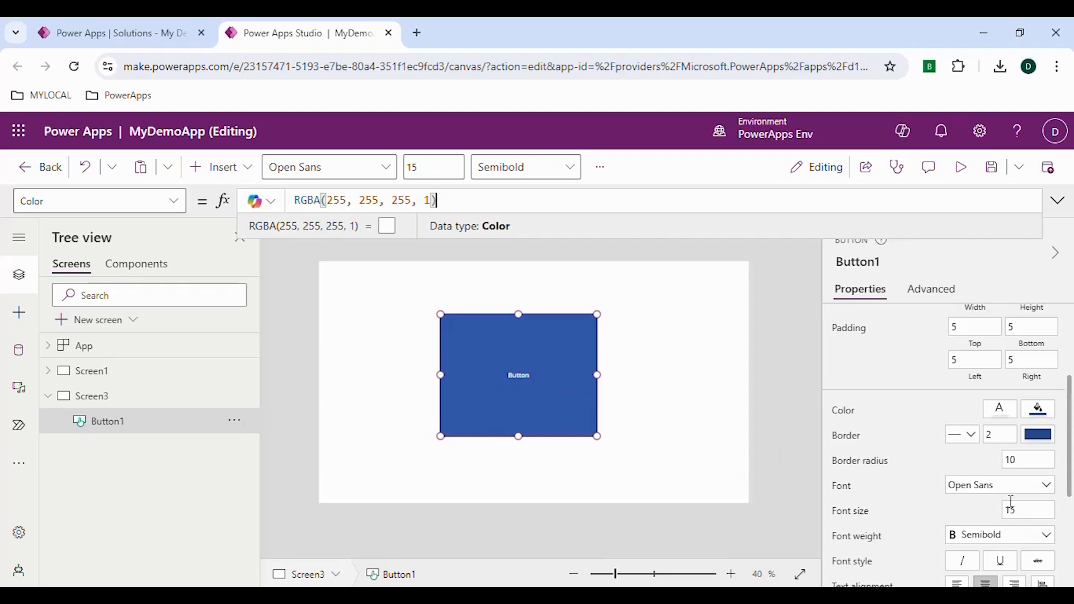
{"action": "scroll", "coordinate": [976, 386], "scroll_direction": "up", "scroll_amount": 3}
{"action": "scroll", "coordinate": [1047, 492], "scroll_direction": "down", "scroll_amount": 3}
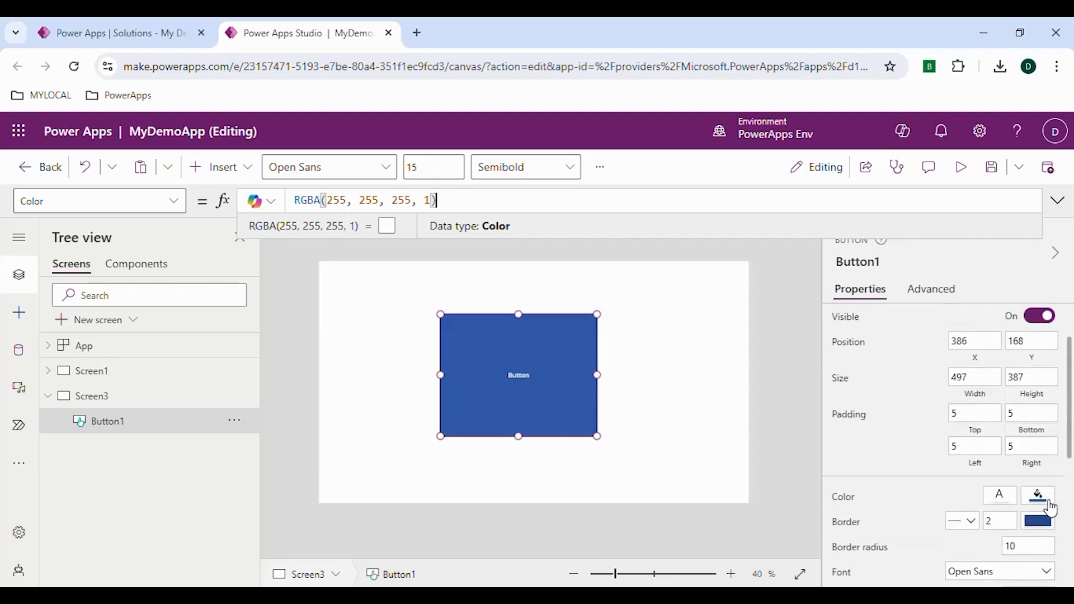
{"action": "scroll", "coordinate": [1019, 424], "scroll_direction": "up", "scroll_amount": 2}
{"action": "scroll", "coordinate": [1019, 426], "scroll_direction": "down", "scroll_amount": 4}
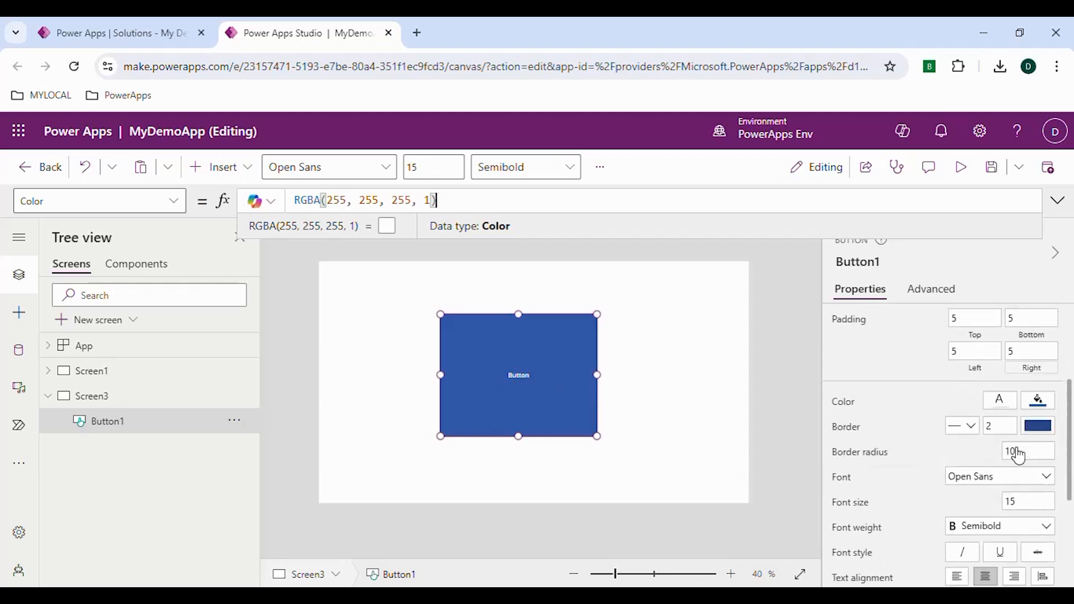
{"action": "left_click", "coordinate": [1004, 432]}
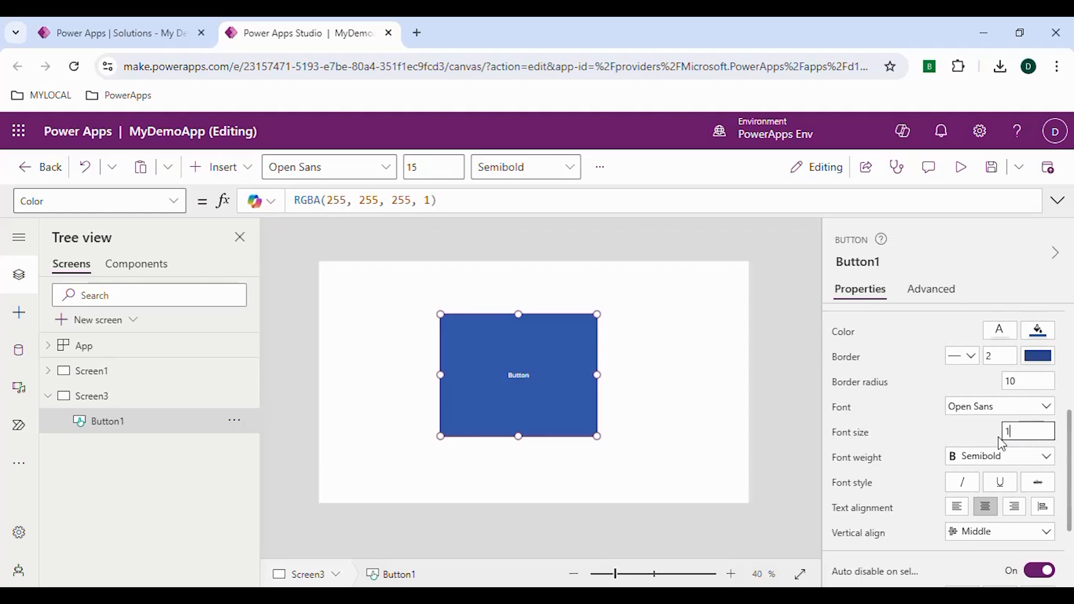
{"action": "key", "text": "Return"}
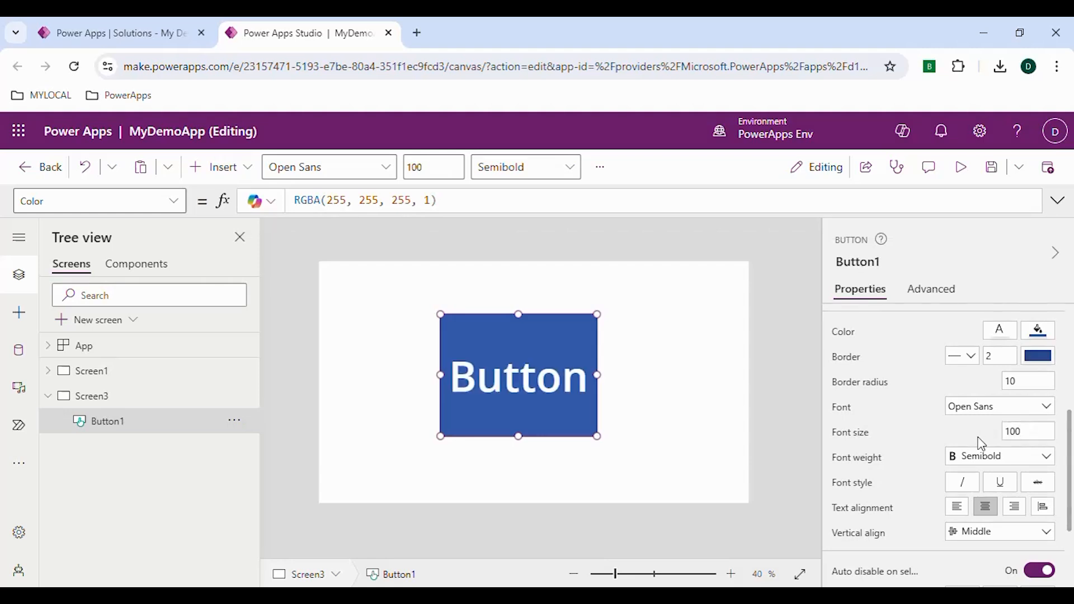
- Set the button's HoverFill property to Self.Fill
{"action": "scroll", "coordinate": [932, 425], "scroll_direction": "down", "scroll_amount": 2}
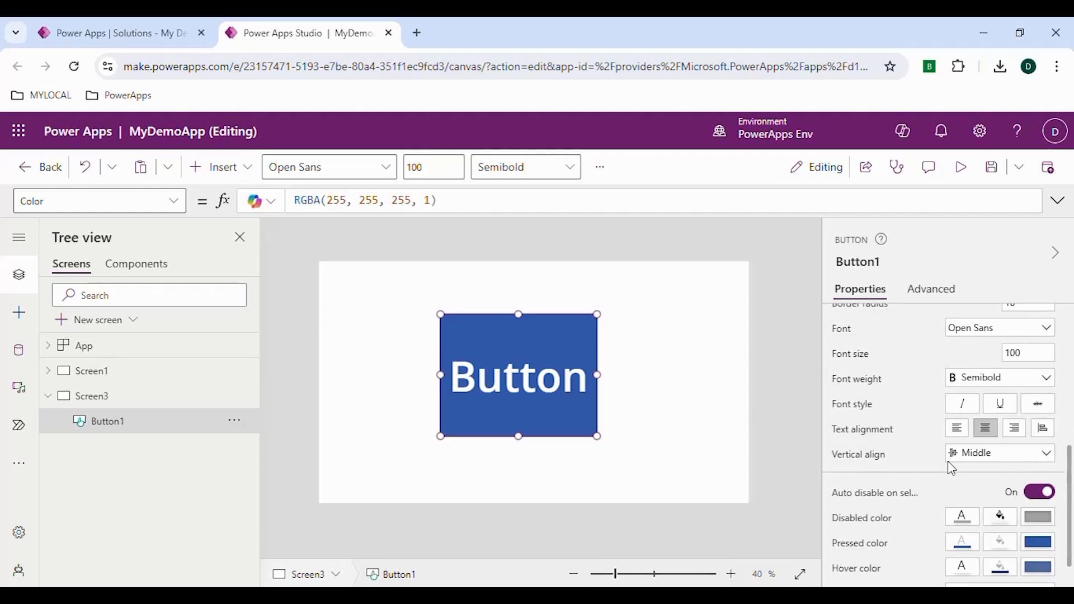
{"action": "left_click", "coordinate": [22, 202]}
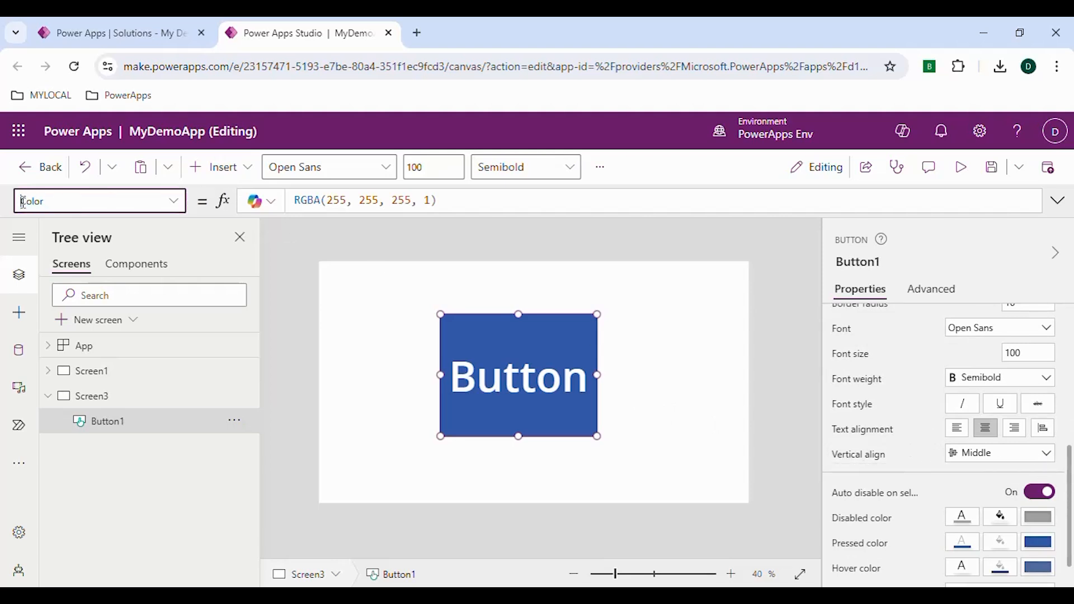
{"action": "left_click_drag", "start_coordinate": [59, 203], "coordinate": [24, 202]}
{"action": "type", "text": "HoverFill"}
{"action": "key", "text": "Return"}
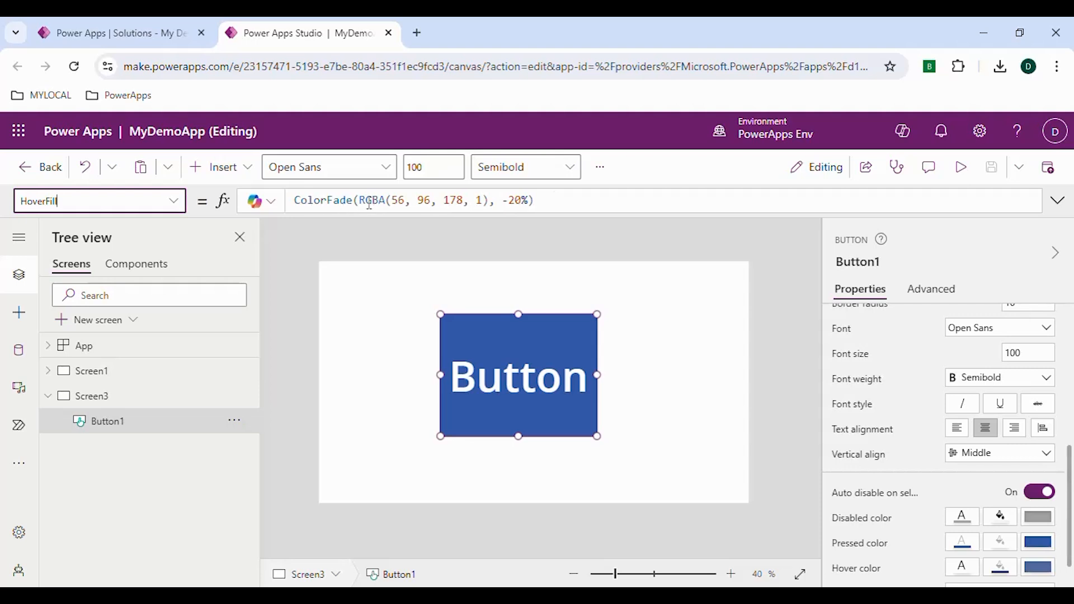
{"action": "left_click_drag", "start_coordinate": [533, 202], "coordinate": [306, 199]}
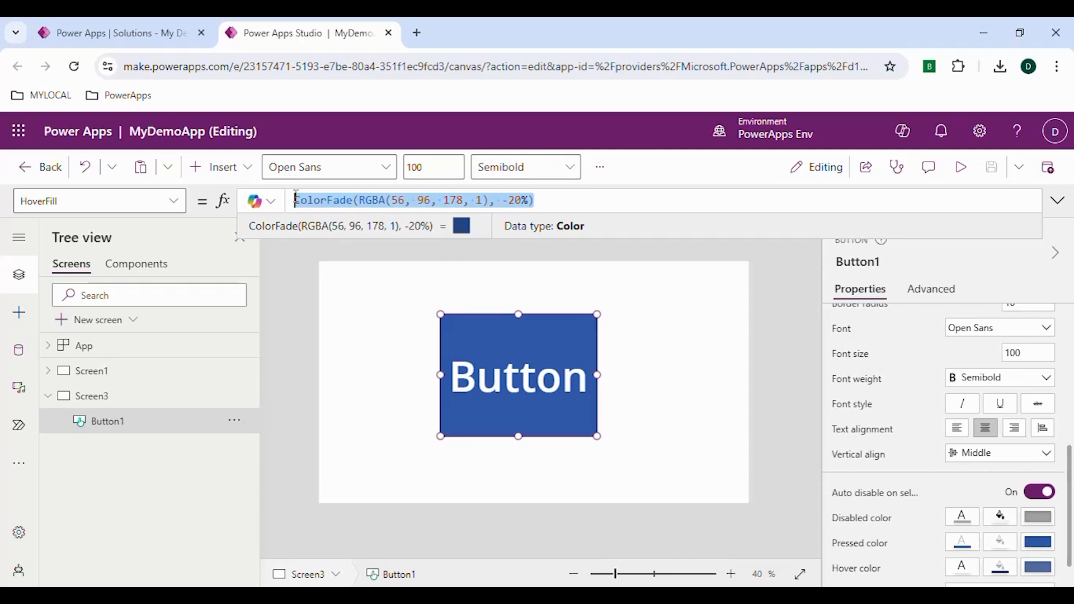
{"action": "key", "text": "BackSpace"}
{"action": "type", "text": "Self"}
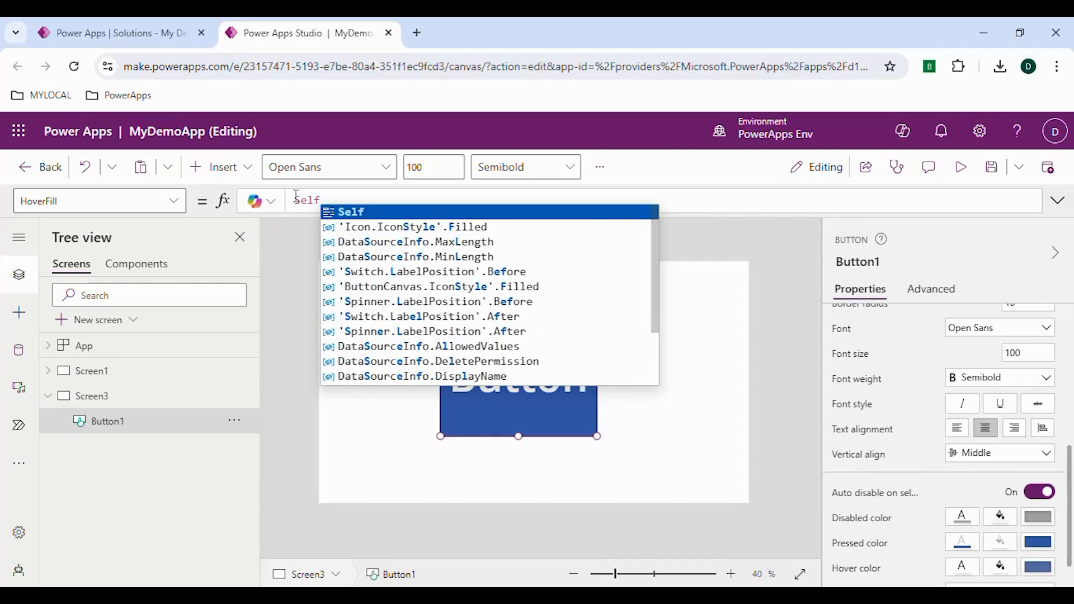
{"action": "key", "text": "Return"}
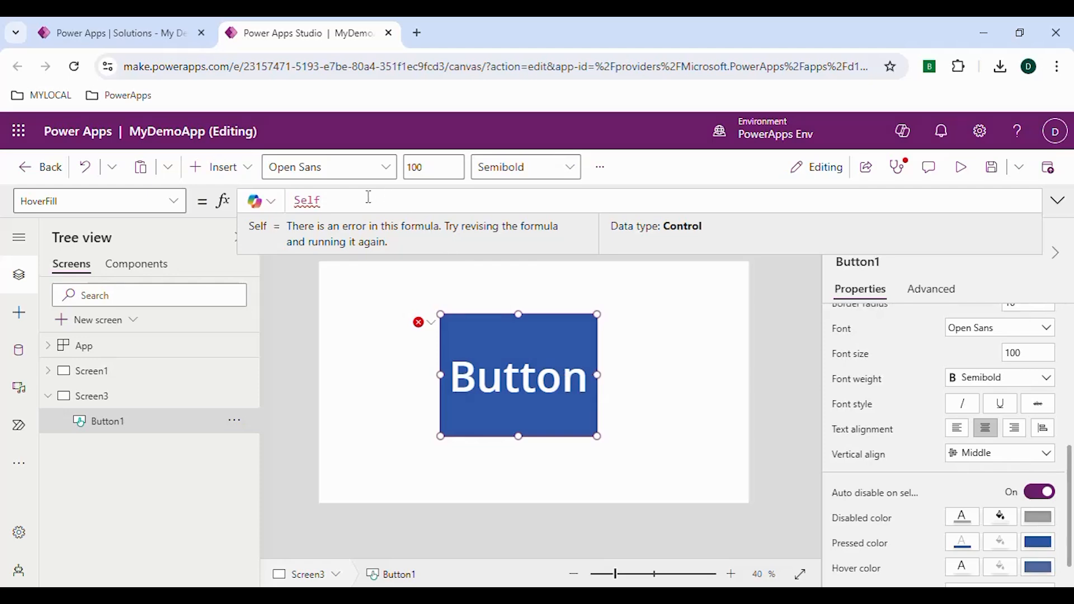
{"action": "type", "text": "."}
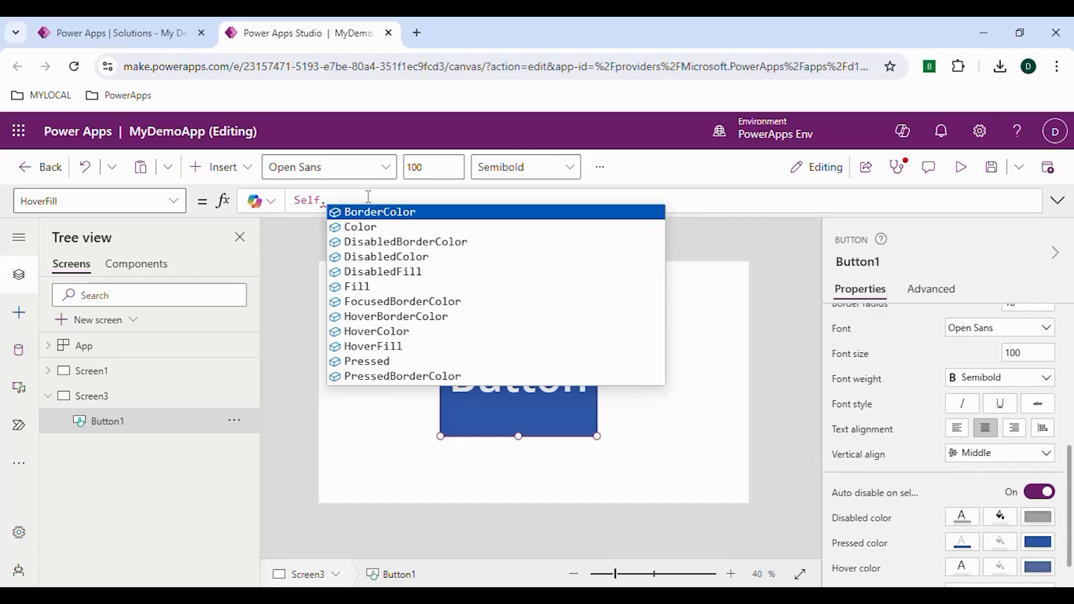
{"action": "key", "text": "Down"}
{"action": "key", "text": "Down"}
{"action": "key", "text": "Down"}
{"action": "key", "text": "Down"}
{"action": "key", "text": "Down"}
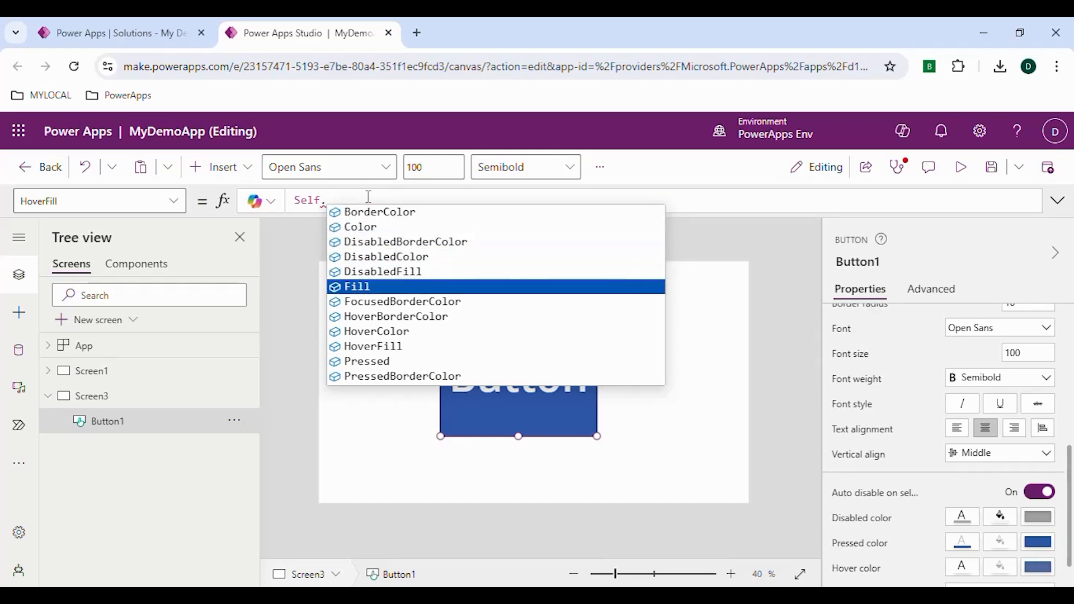
{"action": "key", "text": "Tab"}
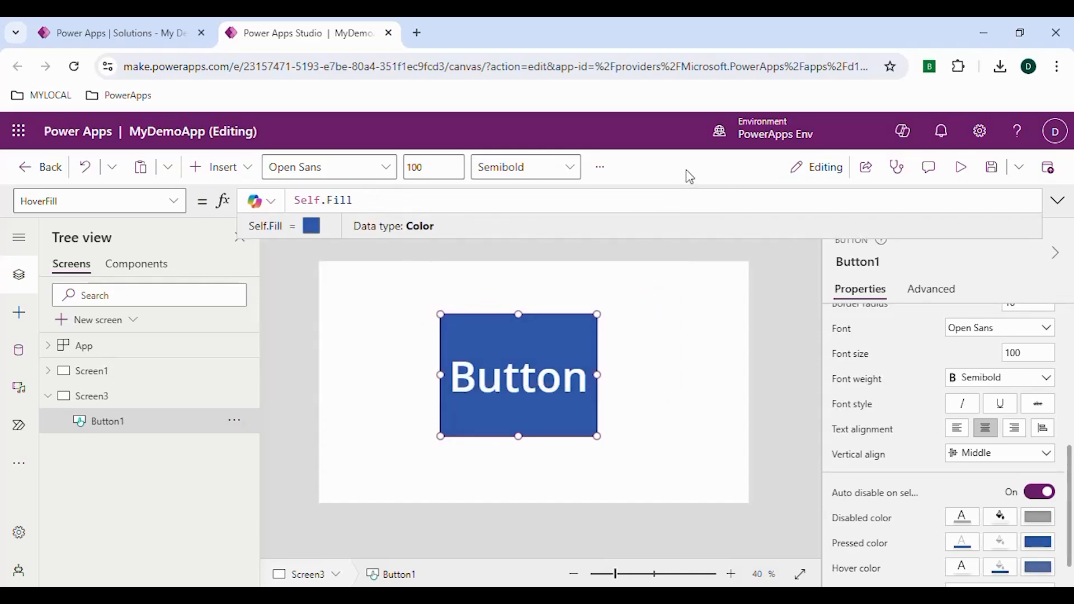
- Preview the app, hover over and click the button, and close the preview
{"action": "left_click", "coordinate": [960, 168]}
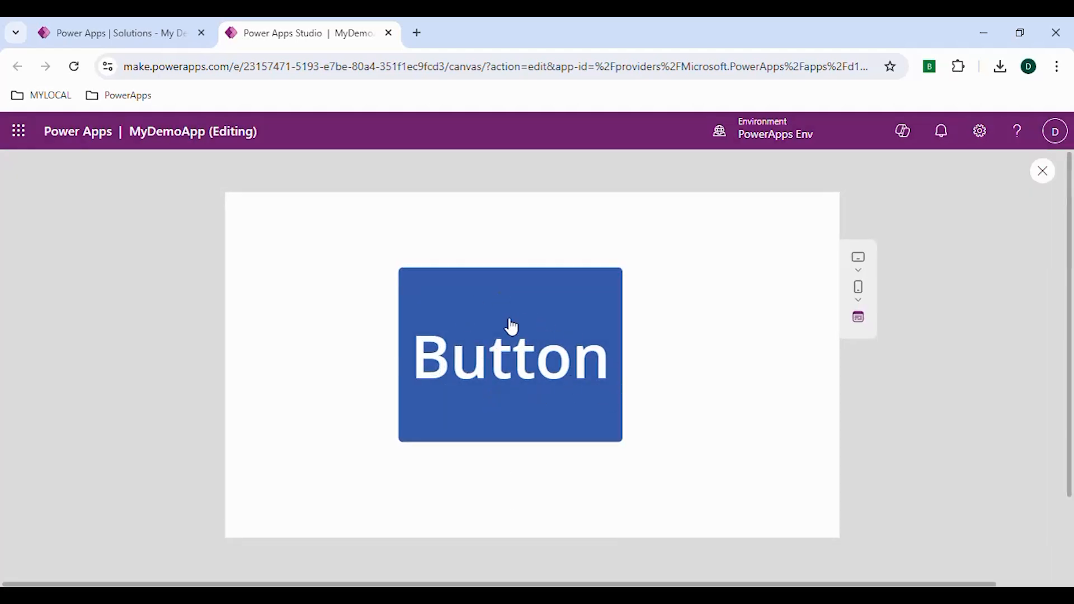
{"action": "left_click", "coordinate": [495, 401]}
{"action": "left_click", "coordinate": [458, 365]}
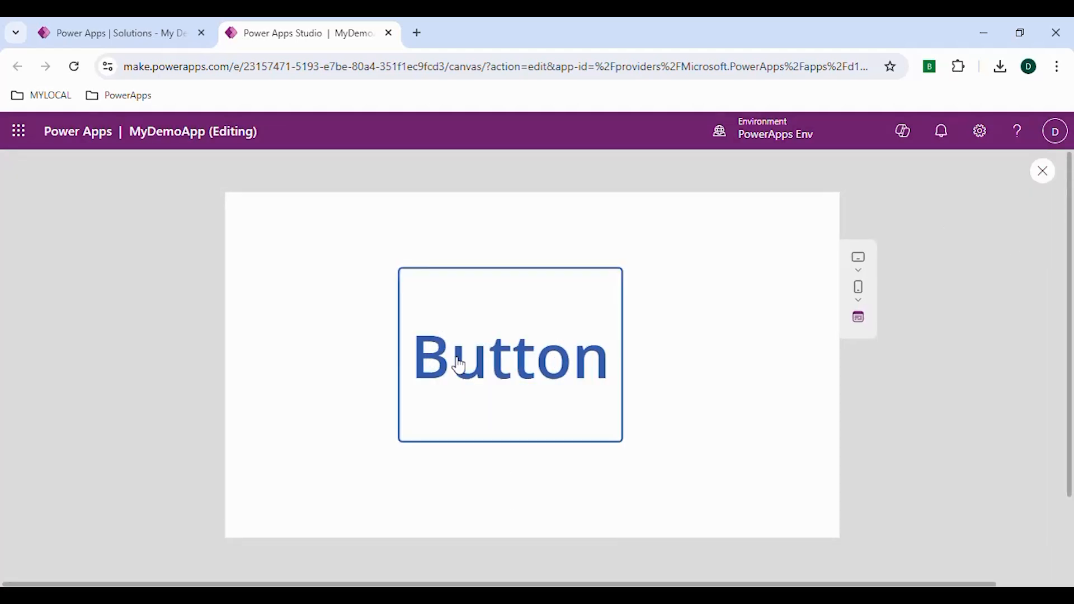
{"action": "left_click", "coordinate": [1043, 169]}
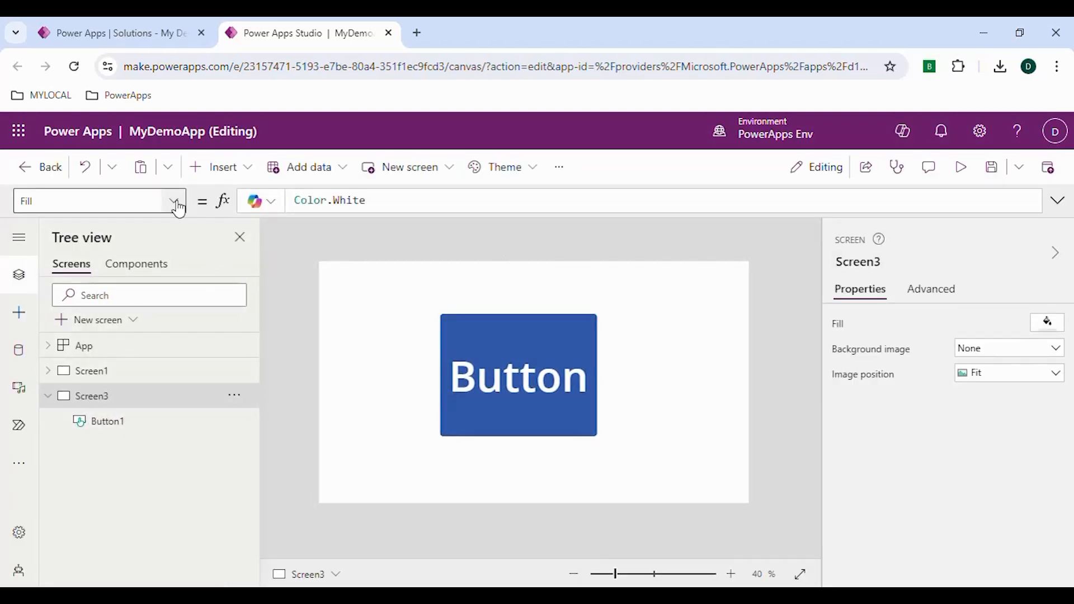
- Select the button and undo the last two changes
{"action": "left_click", "coordinate": [498, 382]}
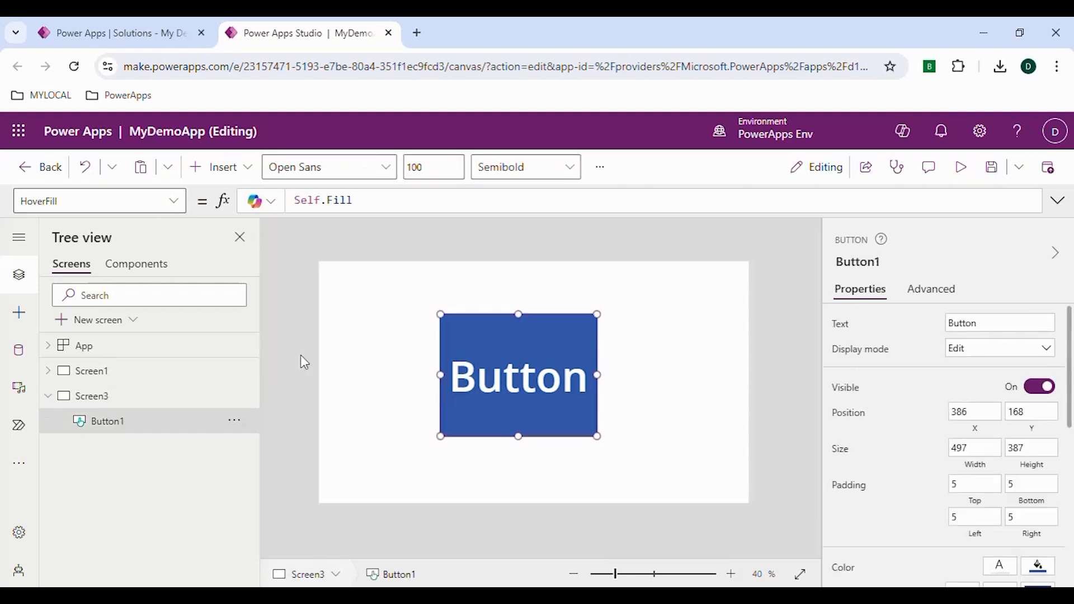
{"action": "left_click_drag", "start_coordinate": [367, 202], "coordinate": [306, 202]}
{"action": "left_click", "coordinate": [88, 174]}
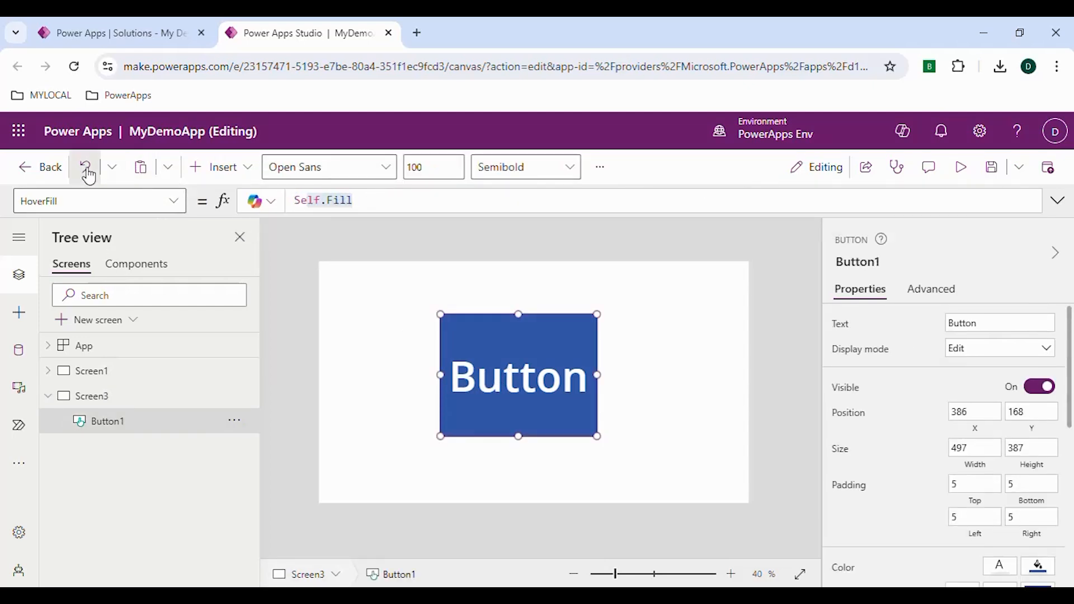
{"action": "left_click", "coordinate": [88, 174]}
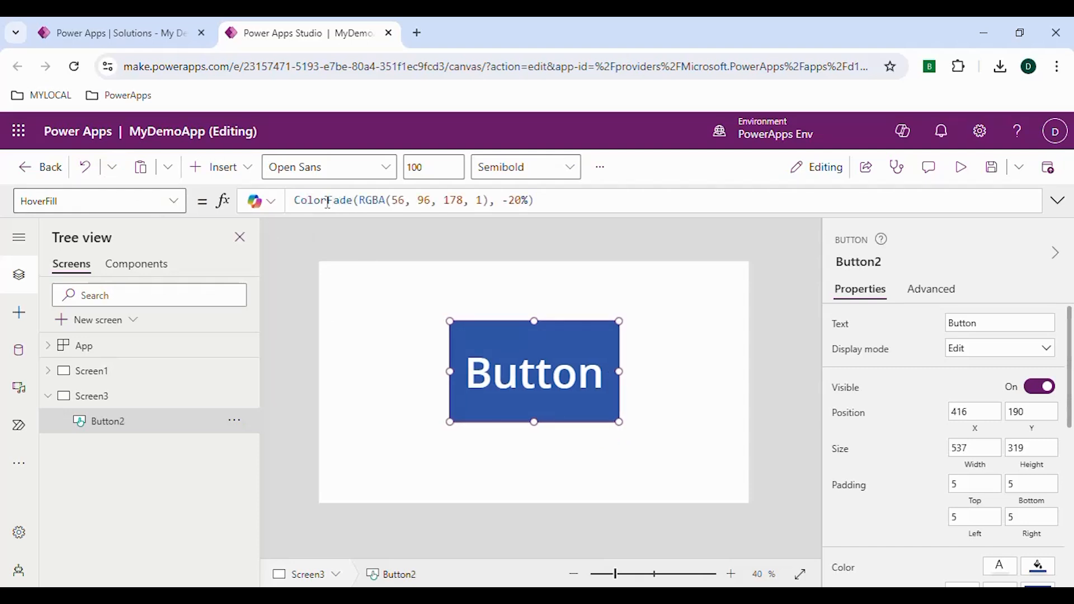
- Preview the app again to test the button, and close the preview
{"action": "left_click", "coordinate": [963, 168]}
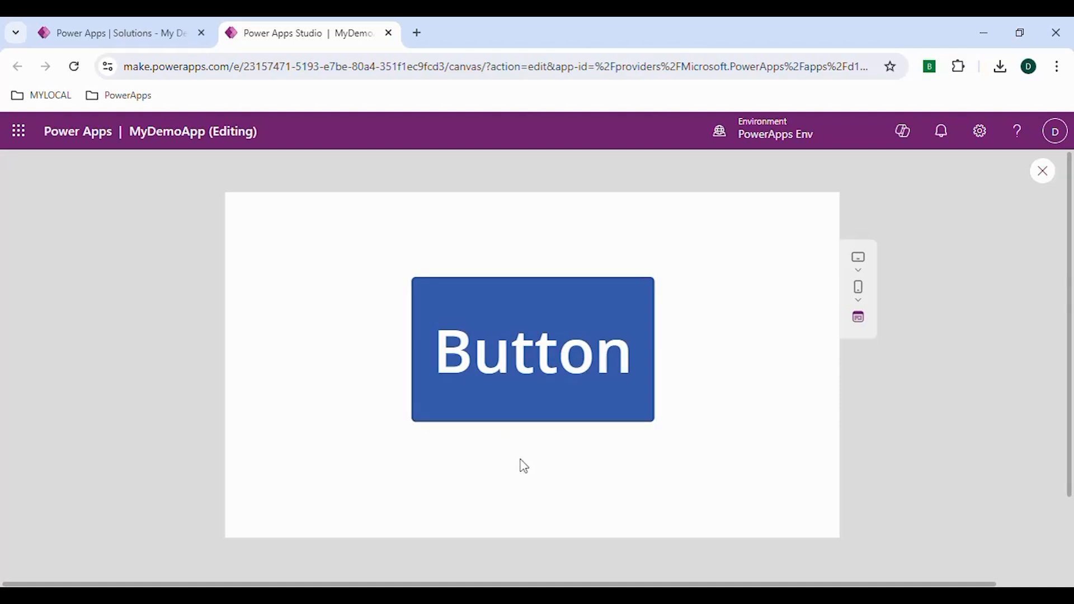
{"action": "left_click", "coordinate": [1042, 172]}
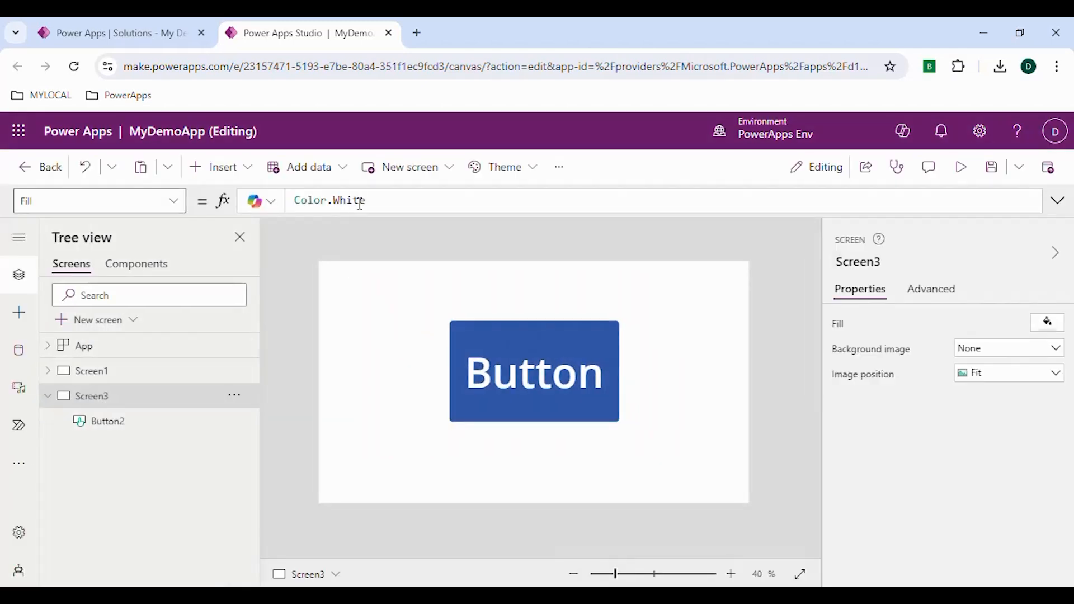
{"action": "double_click", "coordinate": [379, 202]}
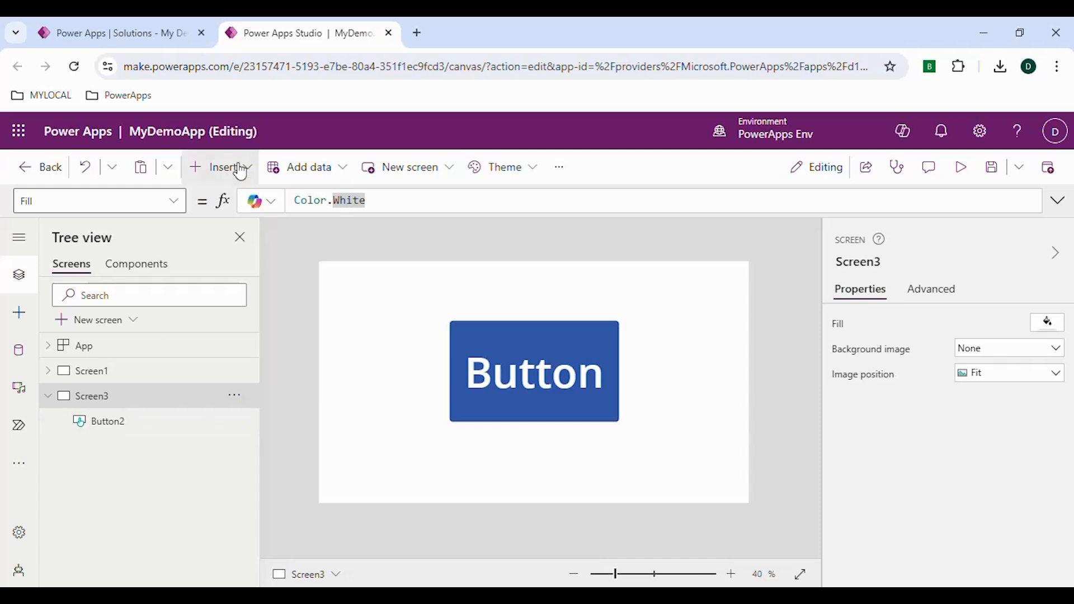
- Move the button toward the upper right of the screen
{"action": "left_click", "coordinate": [520, 390]}
{"action": "left_click_drag", "start_coordinate": [501, 374], "coordinate": [656, 347]}
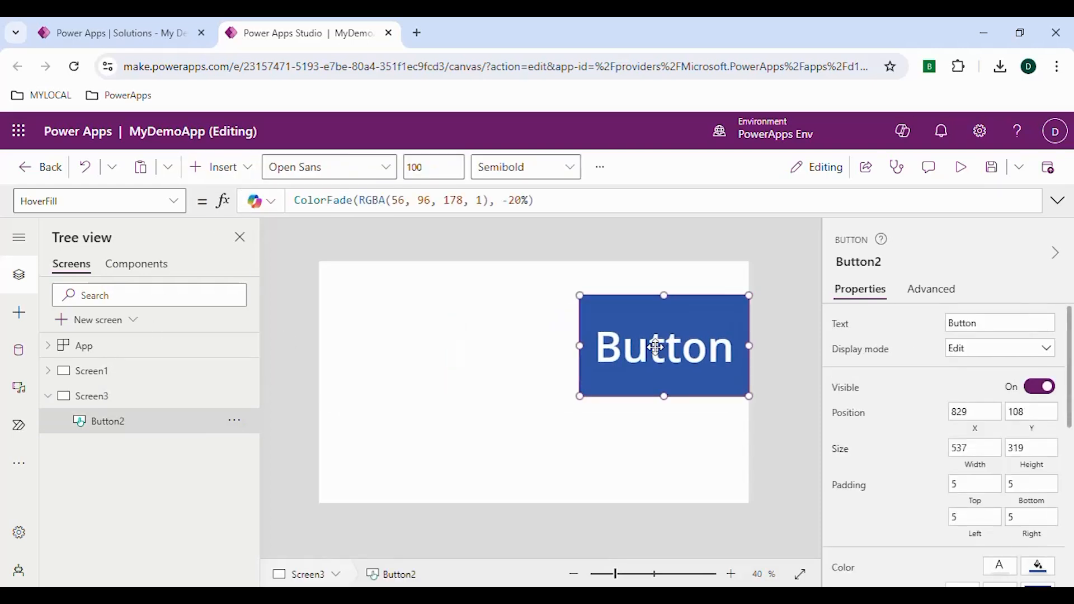
- Insert a Text input control and widen it slightly
{"action": "left_click", "coordinate": [244, 173]}
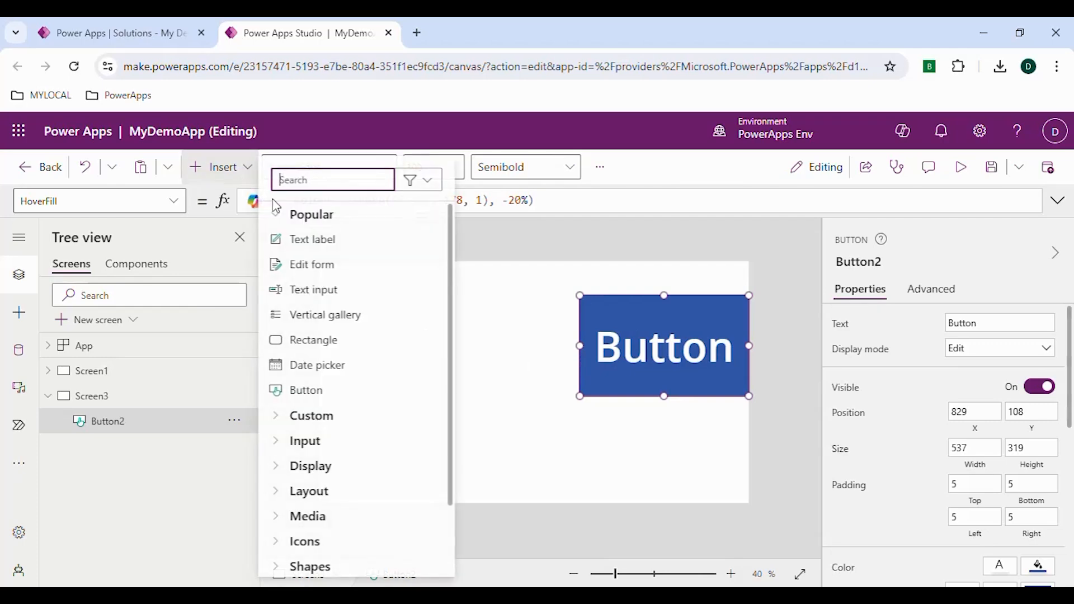
{"action": "left_click", "coordinate": [342, 293]}
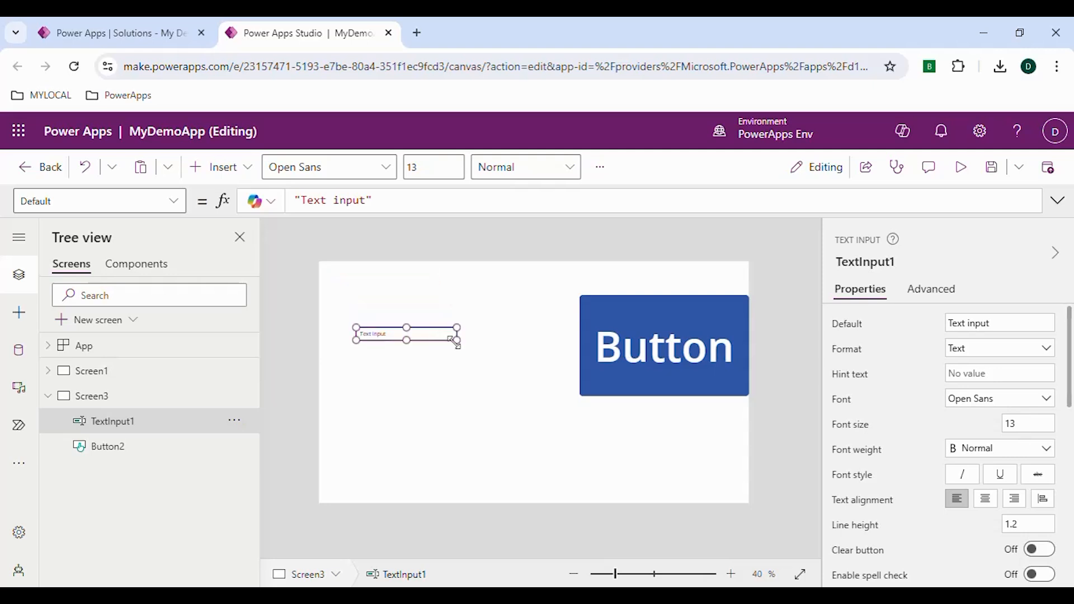
{"action": "left_click_drag", "start_coordinate": [454, 338], "coordinate": [486, 352]}
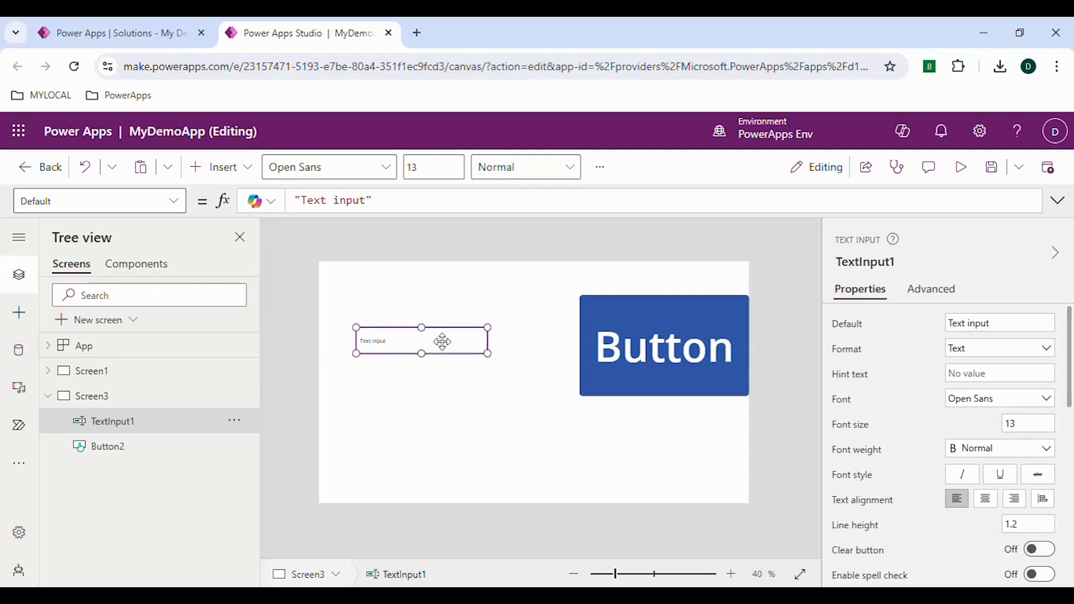
- Duplicate the text input and place the copy just below the original
{"action": "key", "text": "ctrl+c"}
{"action": "key", "text": "ctrl+v"}
{"action": "left_click_drag", "start_coordinate": [425, 338], "coordinate": [420, 378]}
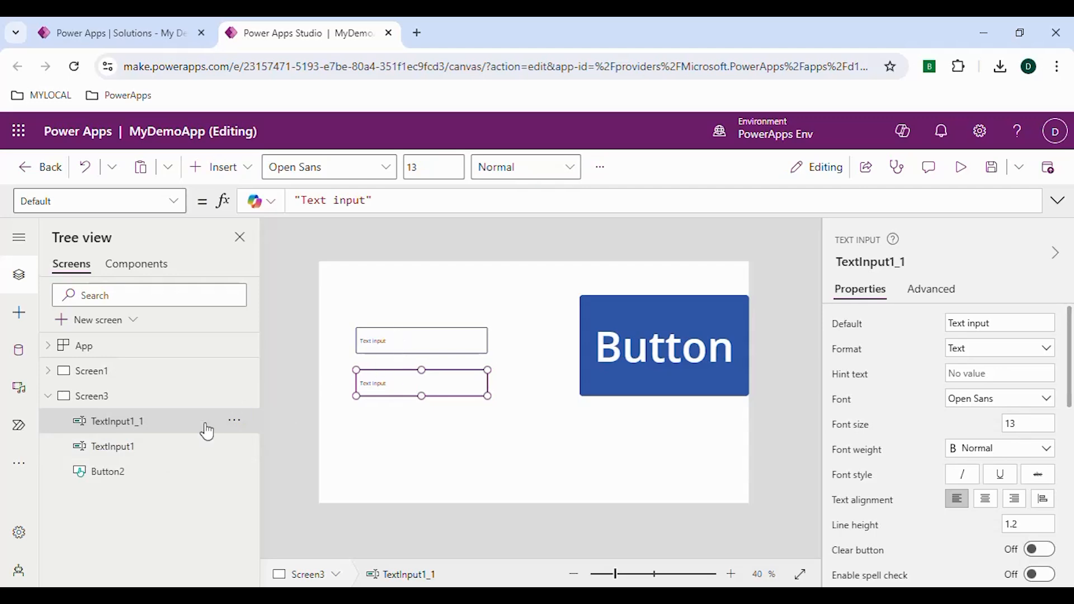
- Select both text inputs and group them
{"action": "left_click", "coordinate": [149, 448]}
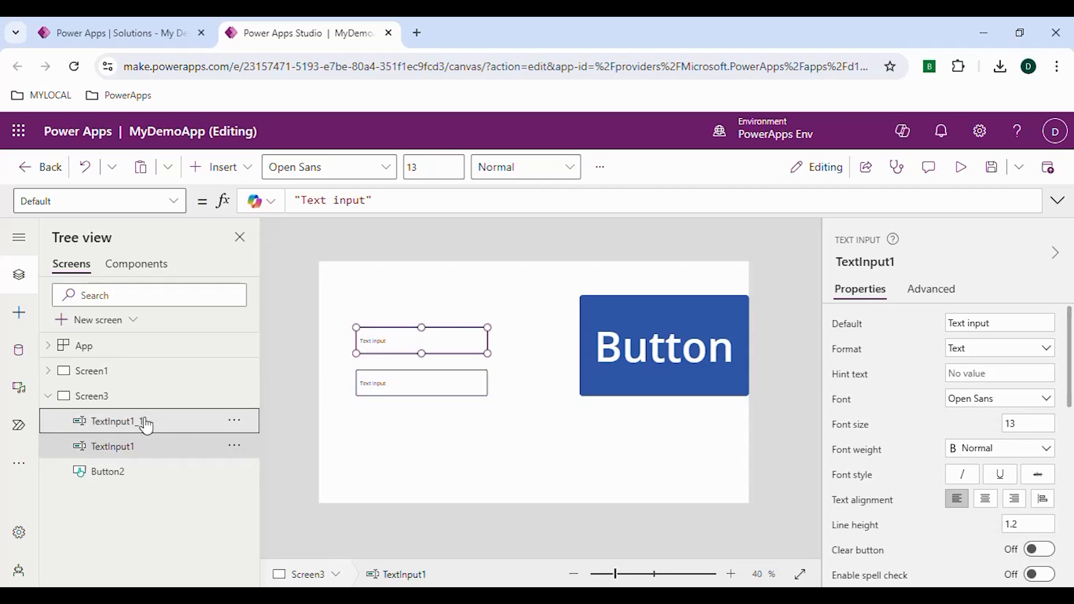
{"action": "left_click", "coordinate": [145, 423], "text": "ctrl"}
{"action": "right_click", "coordinate": [146, 425]}
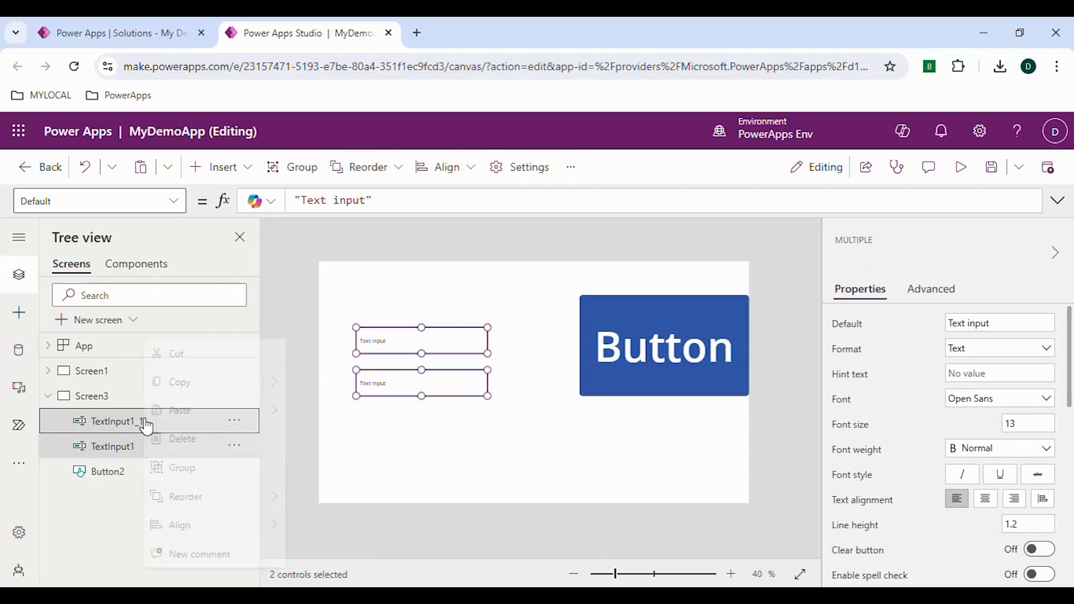
{"action": "left_click", "coordinate": [189, 476]}
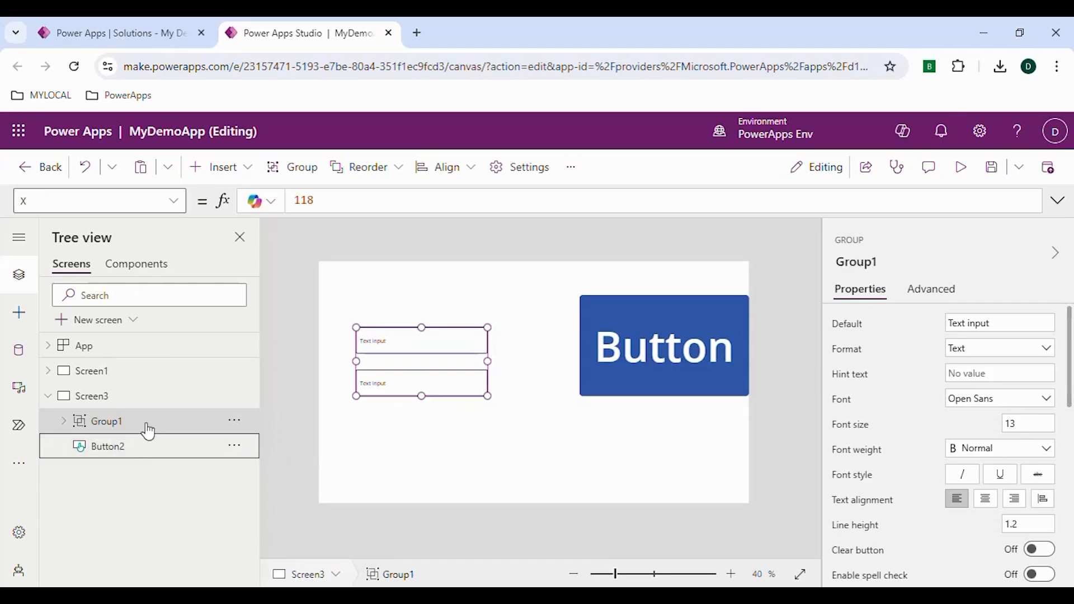
- Move the button slightly left and down beside the text inputs
{"action": "left_click_drag", "start_coordinate": [658, 355], "coordinate": [616, 369]}
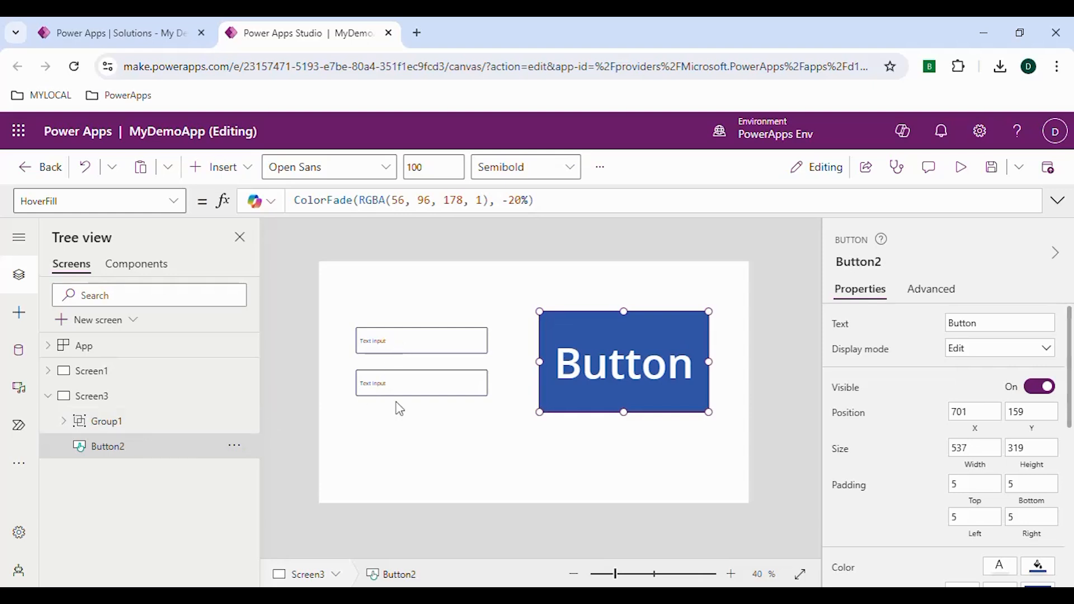
- Open the group's DisplayMode property and select its whole formula
{"action": "left_click", "coordinate": [112, 425]}
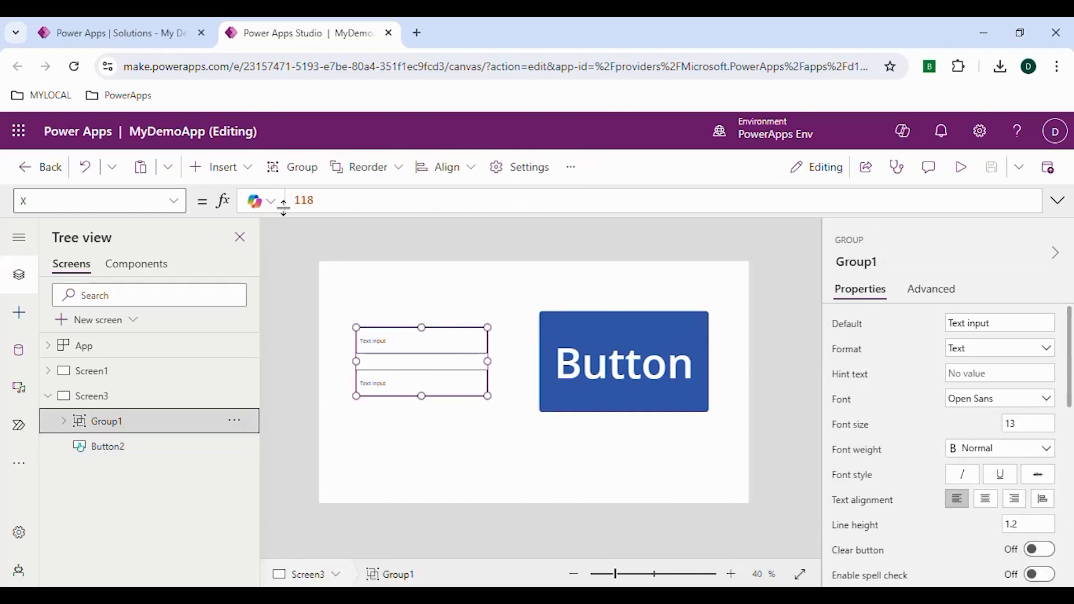
{"action": "left_click", "coordinate": [171, 202]}
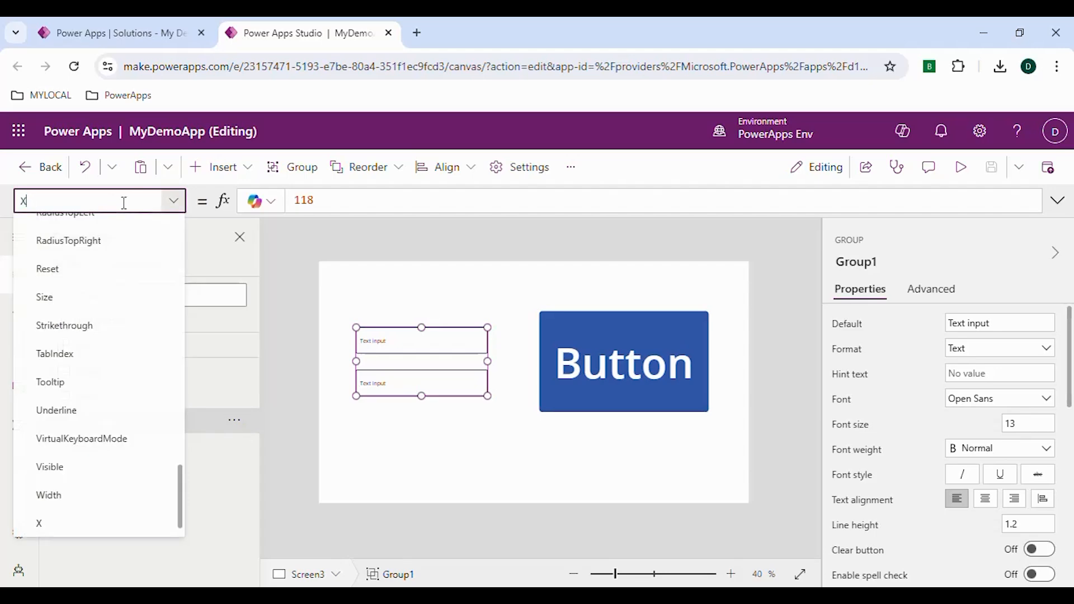
{"action": "type", "text": "Dis"}
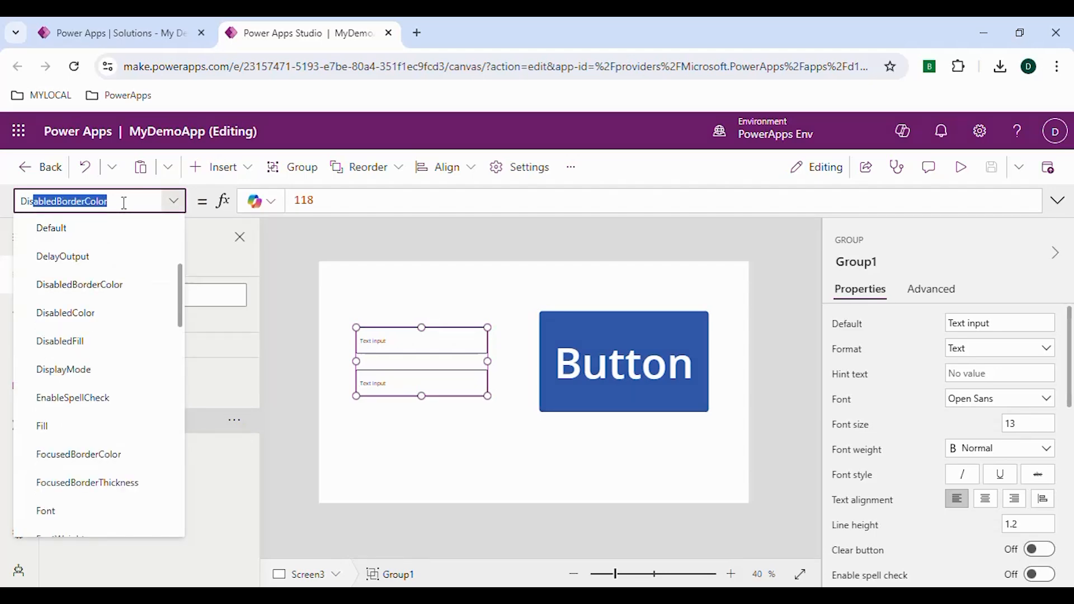
{"action": "type", "text": "playMode"}
{"action": "key", "text": "Return"}
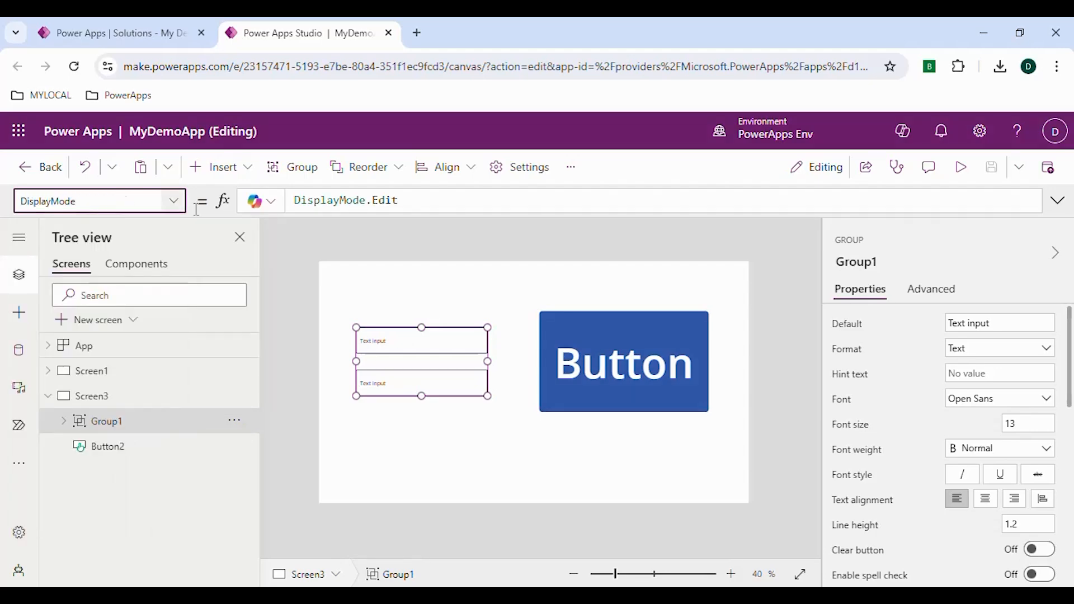
{"action": "left_click", "coordinate": [410, 204]}
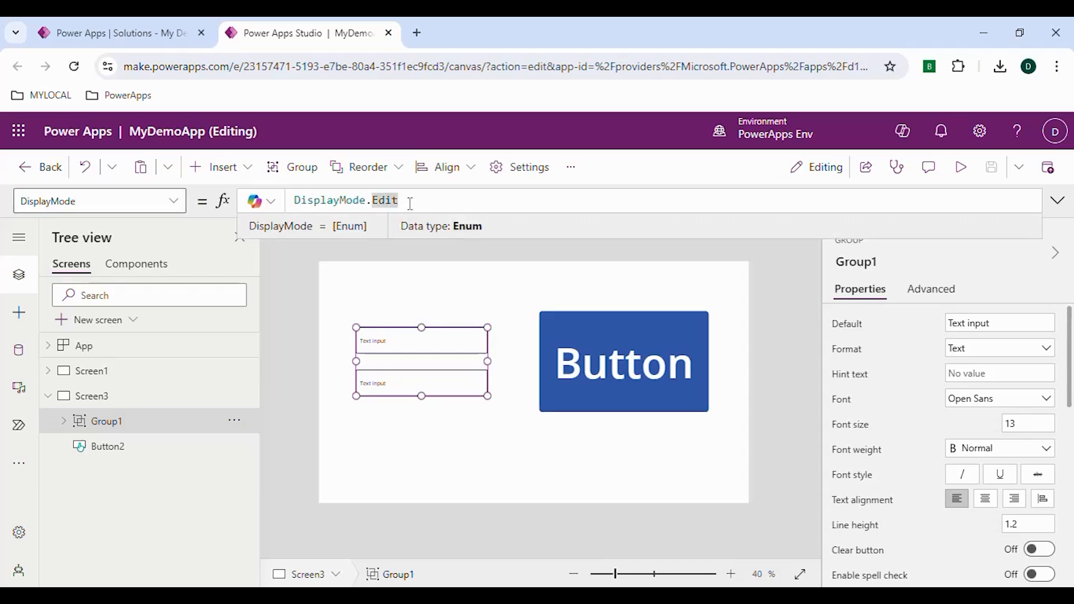
{"action": "key", "text": "ctrl+a"}
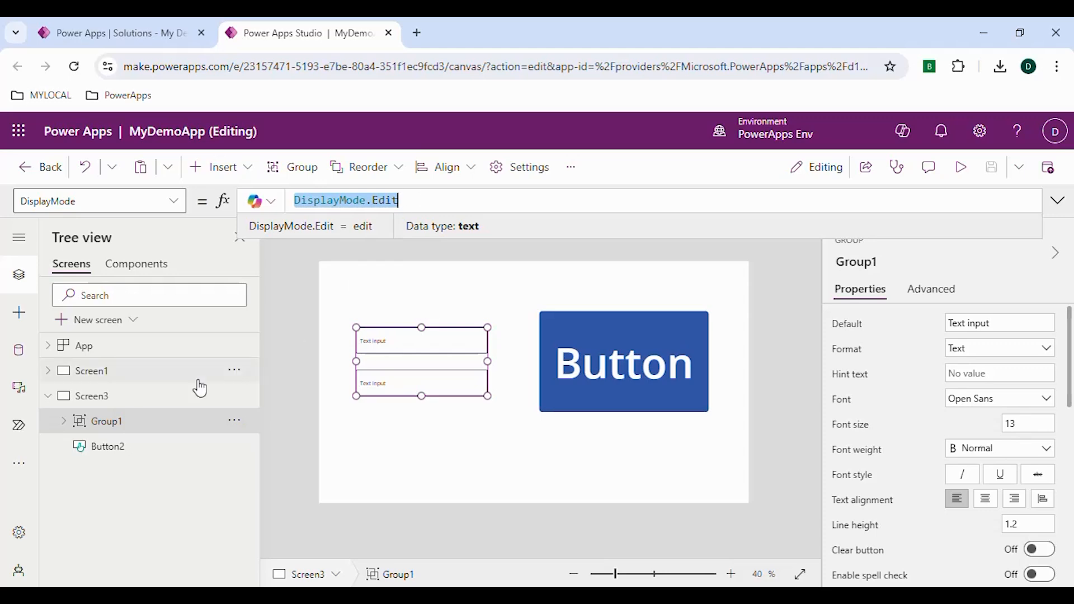
- Set Screen3's OnVisible formula to Set(DisplayModeGroup, DisplayMode.Edit)
{"action": "left_click", "coordinate": [146, 398]}
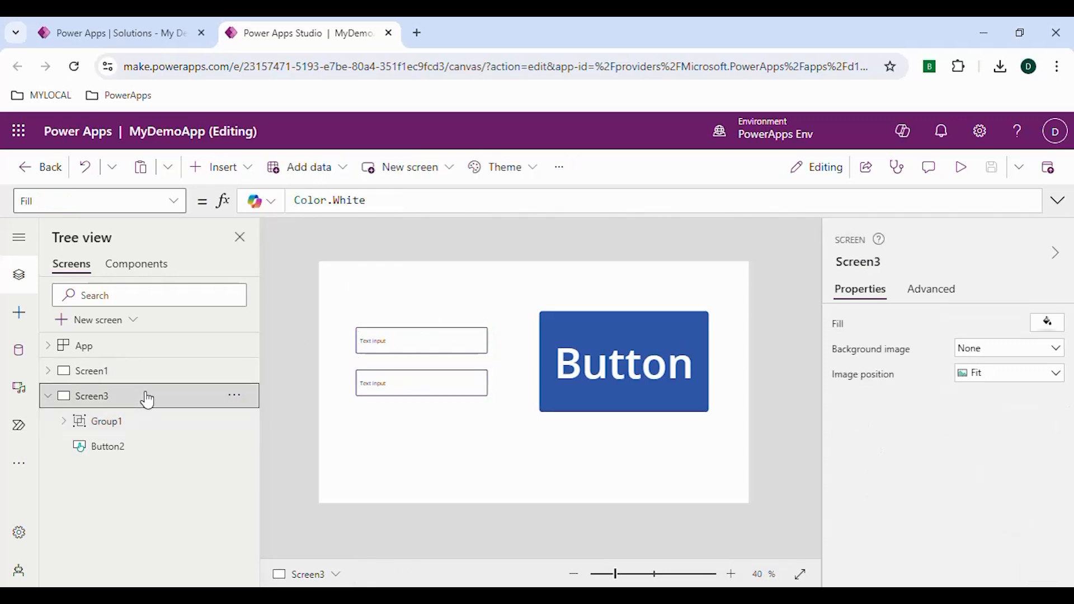
{"action": "left_click", "coordinate": [927, 296]}
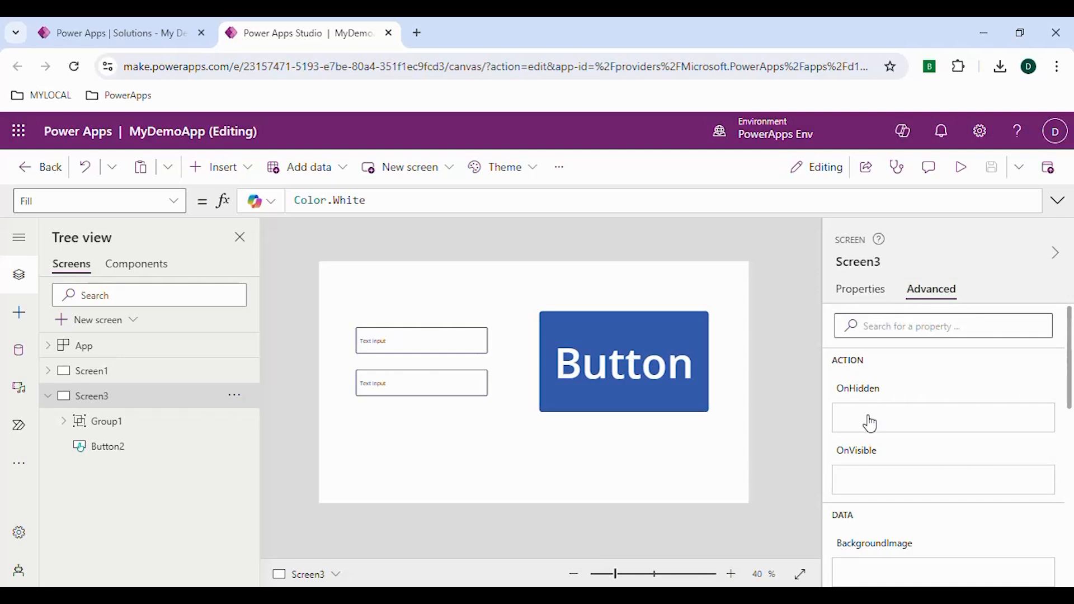
{"action": "scroll", "coordinate": [882, 502], "scroll_direction": "down", "scroll_amount": 3}
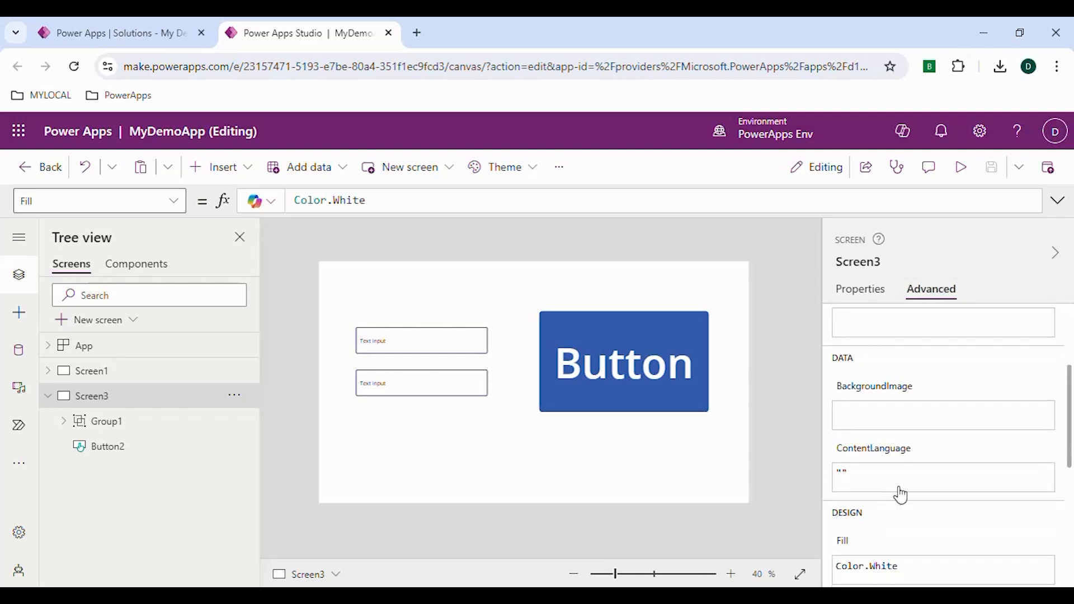
{"action": "scroll", "coordinate": [898, 475], "scroll_direction": "up", "scroll_amount": 3}
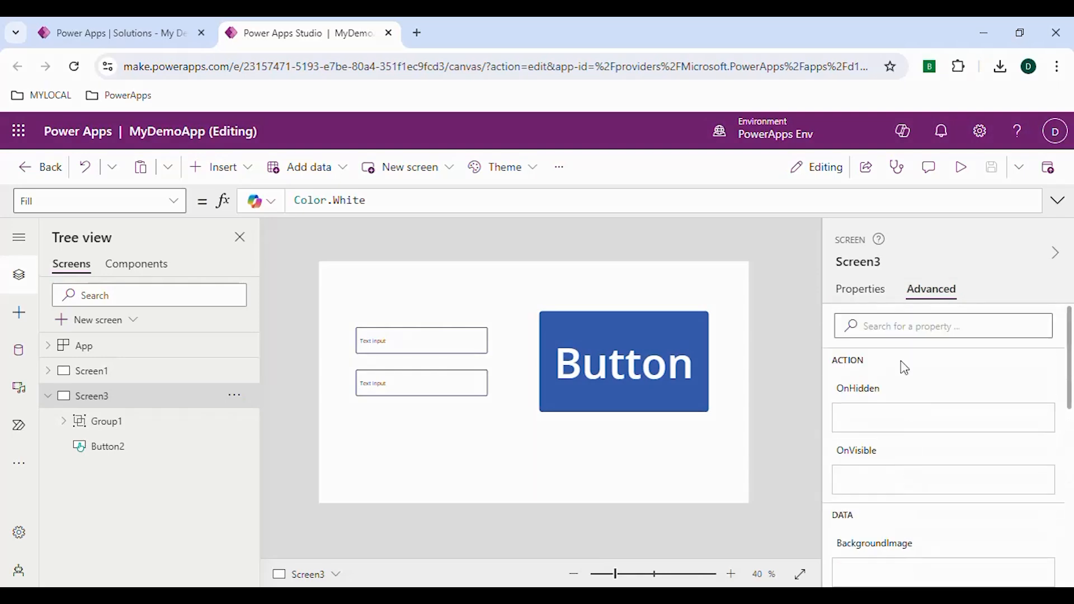
{"action": "left_click", "coordinate": [866, 426]}
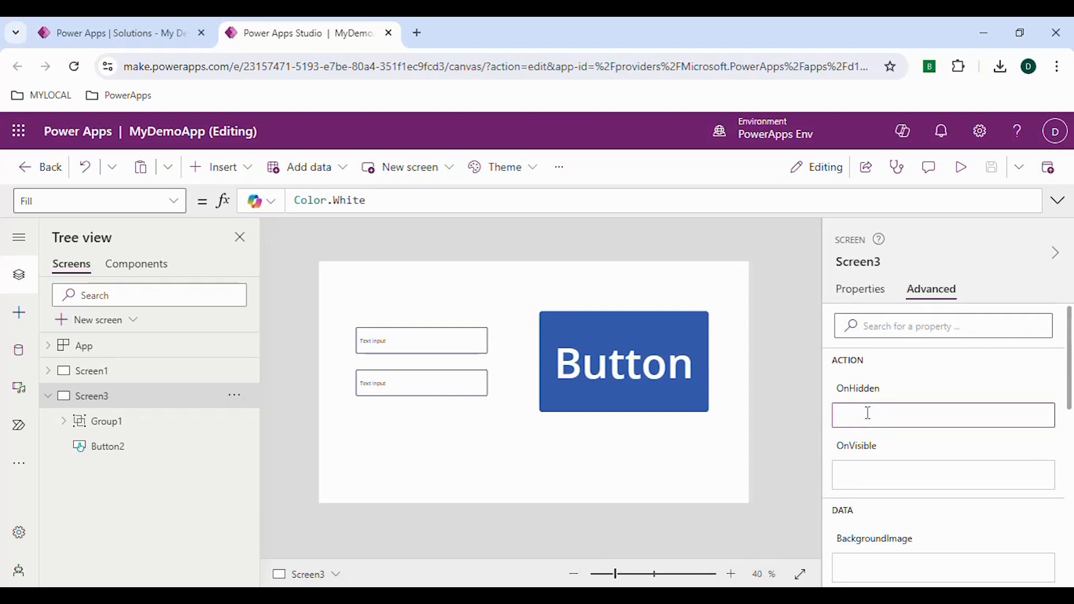
{"action": "left_click", "coordinate": [874, 479]}
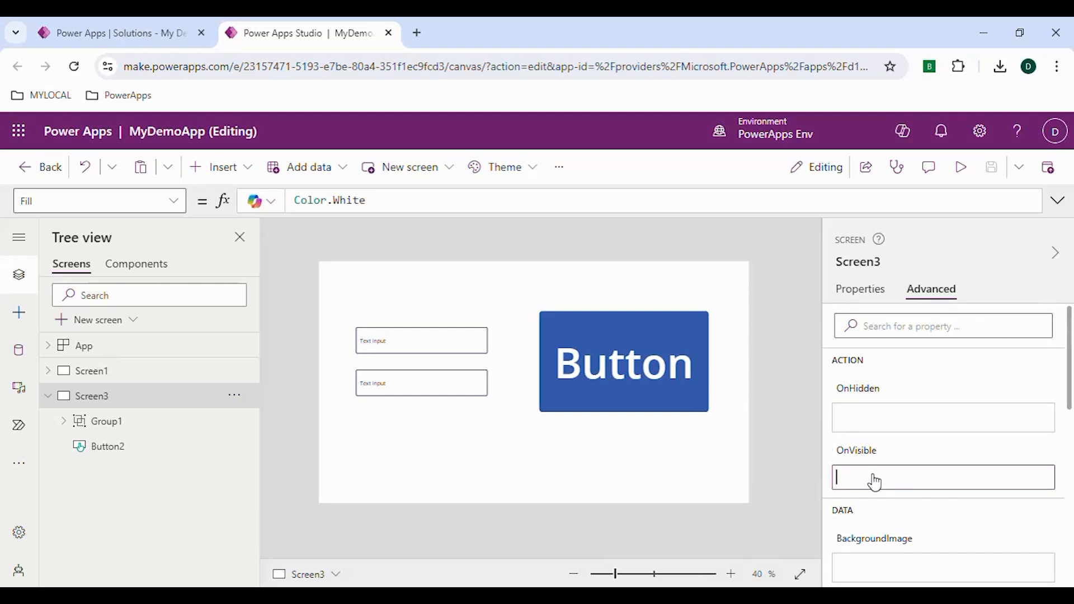
{"action": "left_click", "coordinate": [846, 455]}
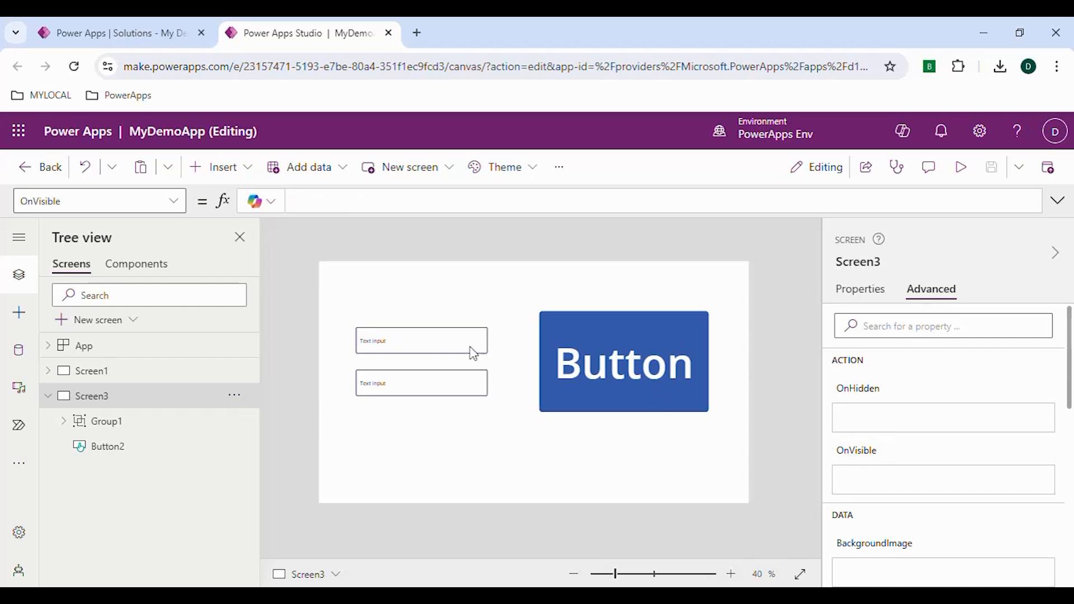
{"action": "key", "text": "BackSpace"}
{"action": "key", "text": "BackSpace"}
{"action": "key", "text": "BackSpace"}
{"action": "key", "text": "BackSpace"}
{"action": "key", "text": "BackSpace"}
{"action": "key", "text": "BackSpace"}
{"action": "key", "text": "BackSpace"}
{"action": "key", "text": "BackSpace"}
{"action": "key", "text": "BackSpace"}
{"action": "key", "text": "BackSpace"}
{"action": "key", "text": "BackSpace"}
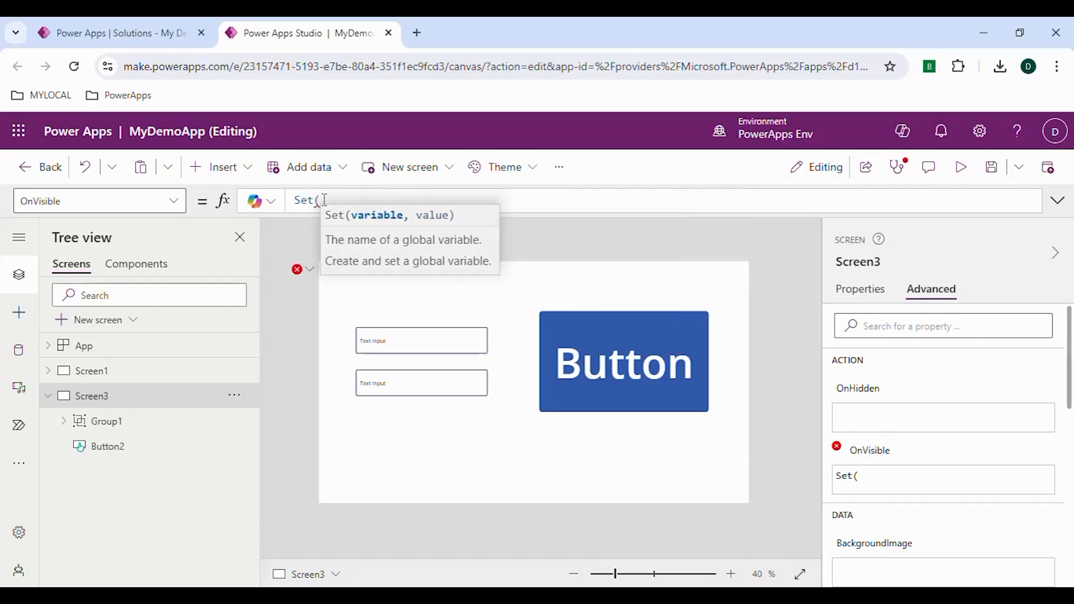
{"action": "type", "text": "Displa"}
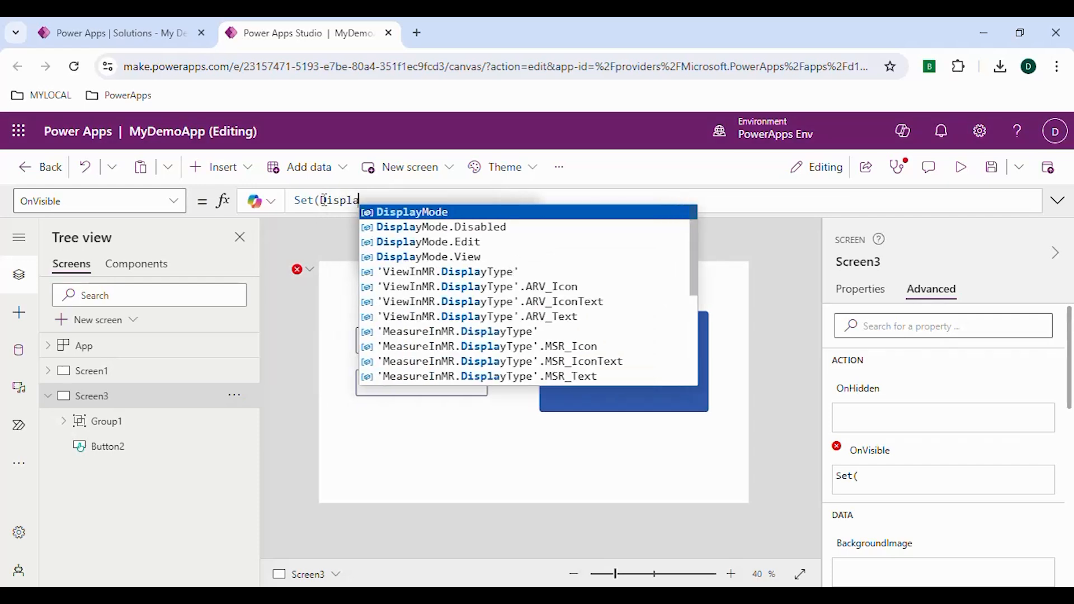
{"action": "key", "text": "Tab"}
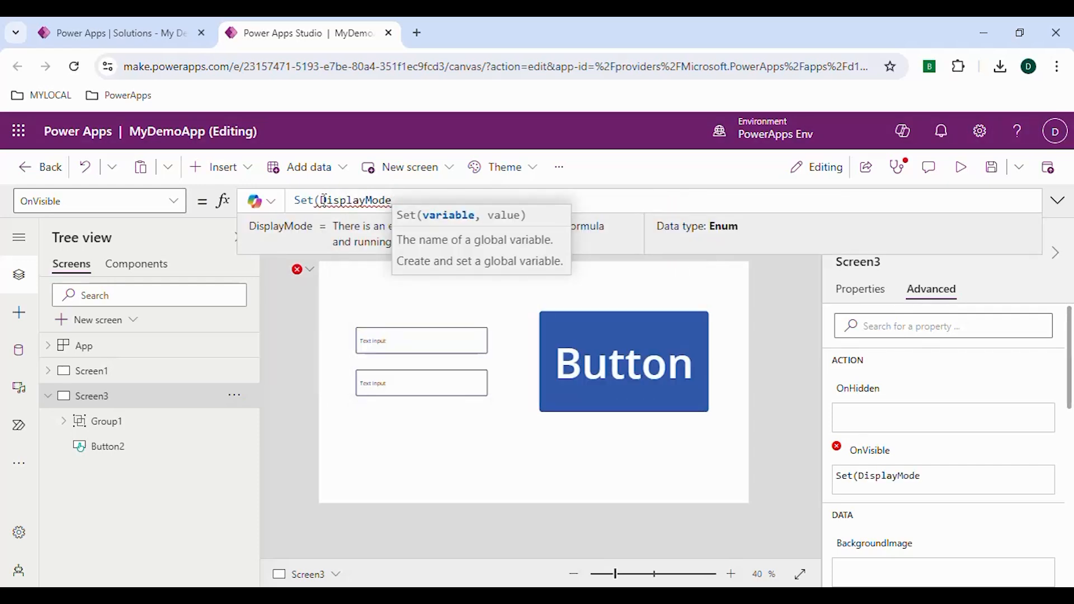
{"action": "type", "text": "Group"}
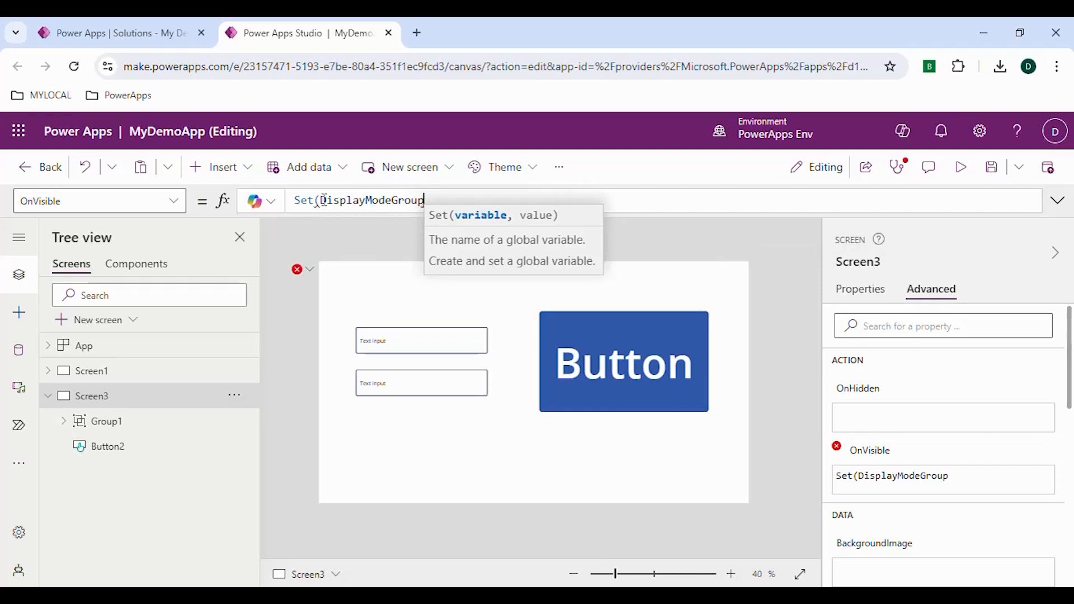
{"action": "type", "text": ", "}
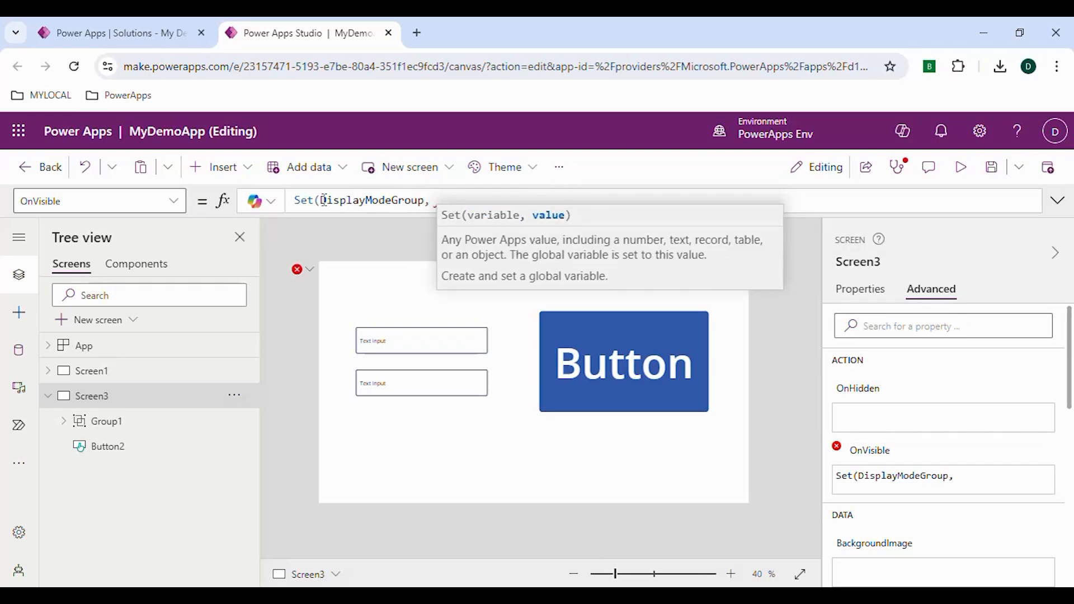
{"action": "type", "text": "Disp"}
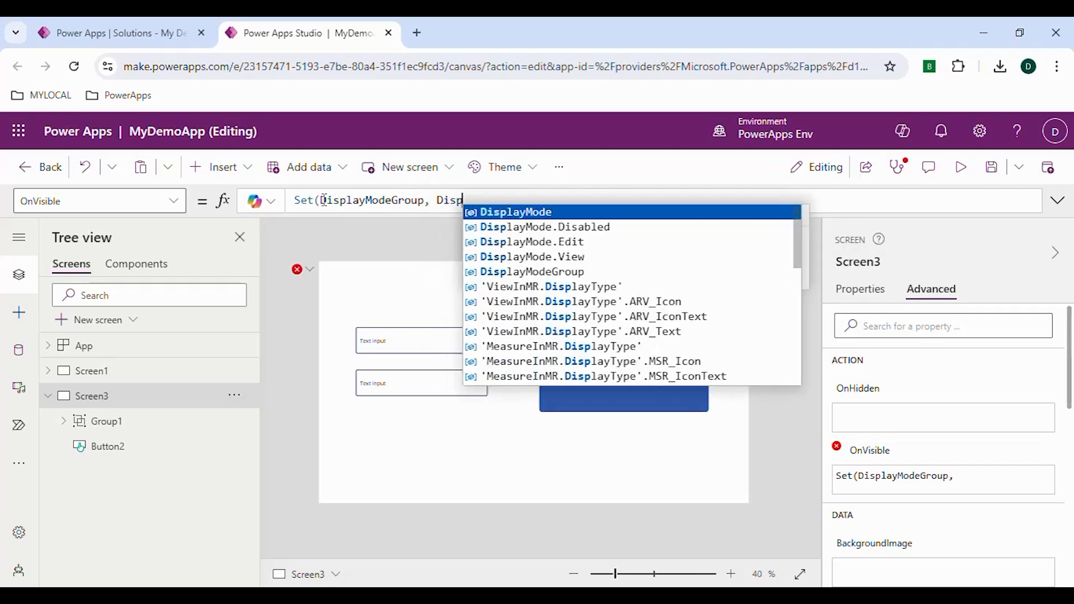
{"action": "key", "text": "Tab"}
{"action": "type", "text": "."}
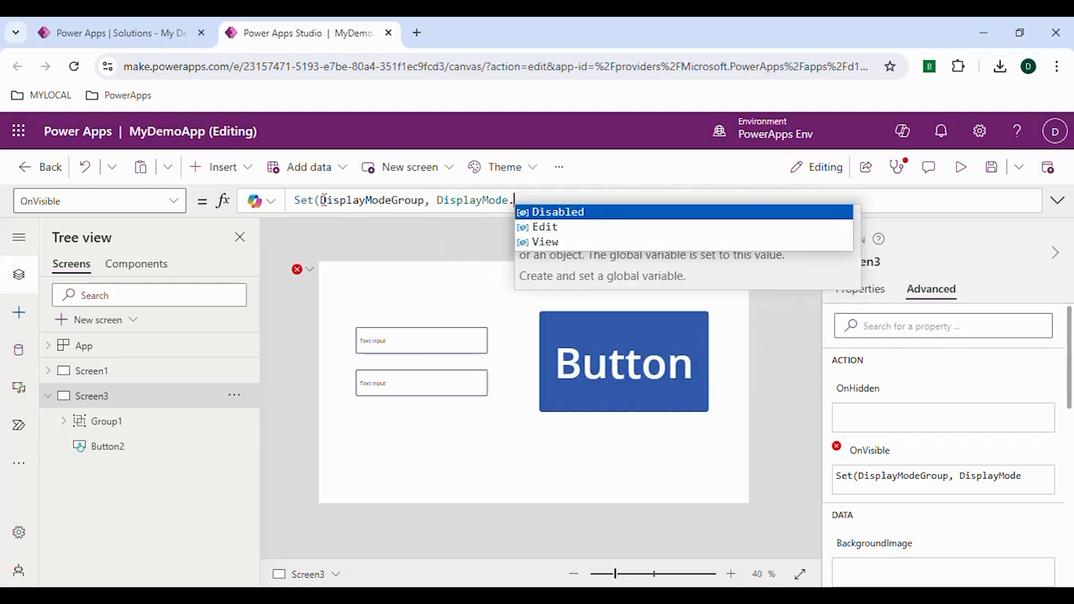
{"action": "key", "text": "Down"}
{"action": "key", "text": "Up"}
{"action": "key", "text": "Down"}
{"action": "key", "text": "Tab"}
{"action": "type", "text": ")"}
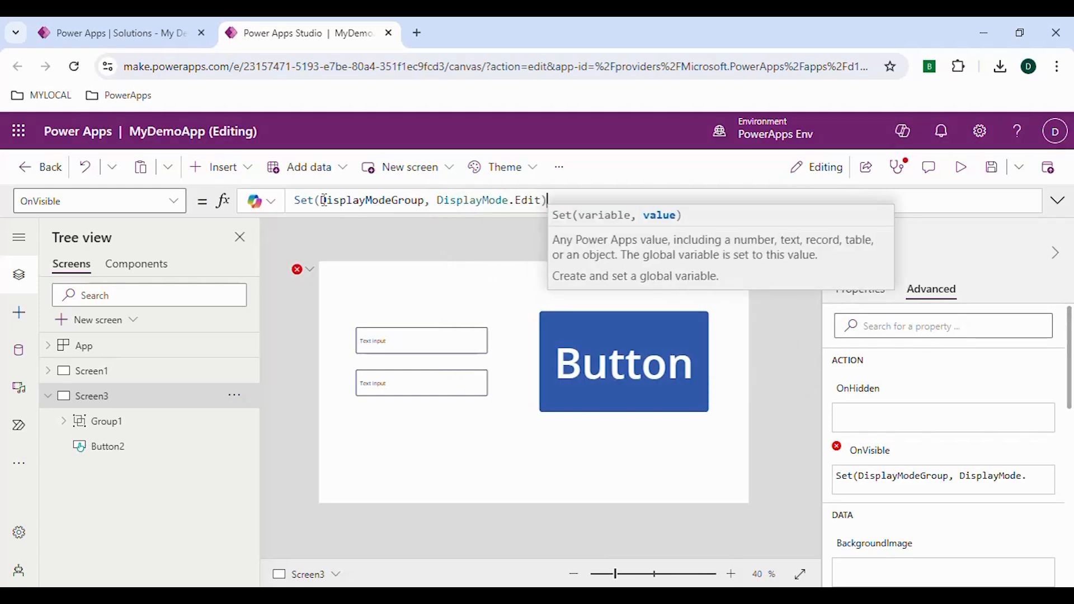
- Copy the variable name DisplayModeGroup and set the group's DisplayMode property to DisplayModeGroup
{"action": "double_click", "coordinate": [369, 200]}
{"action": "key", "text": "ctrl+c"}
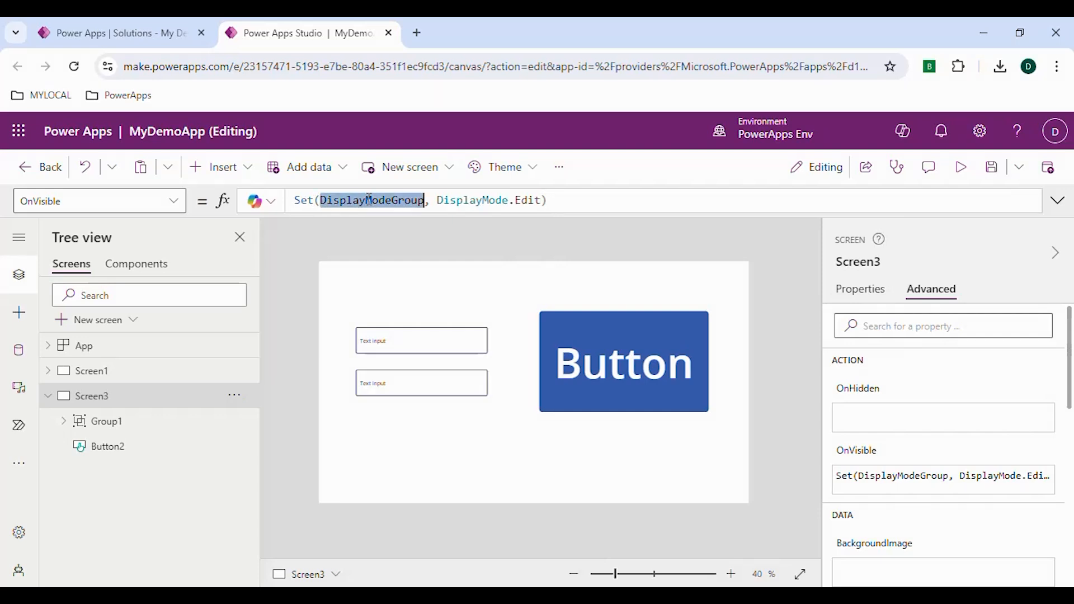
{"action": "left_click", "coordinate": [152, 428]}
{"action": "left_click", "coordinate": [114, 205]}
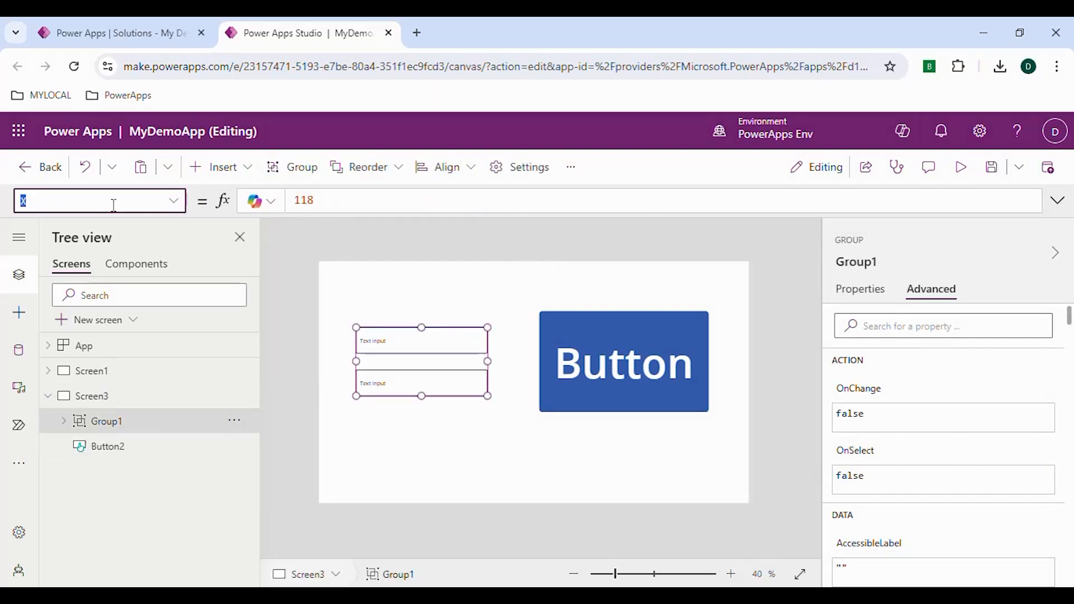
{"action": "type", "text": "DisabledBorderColor"}
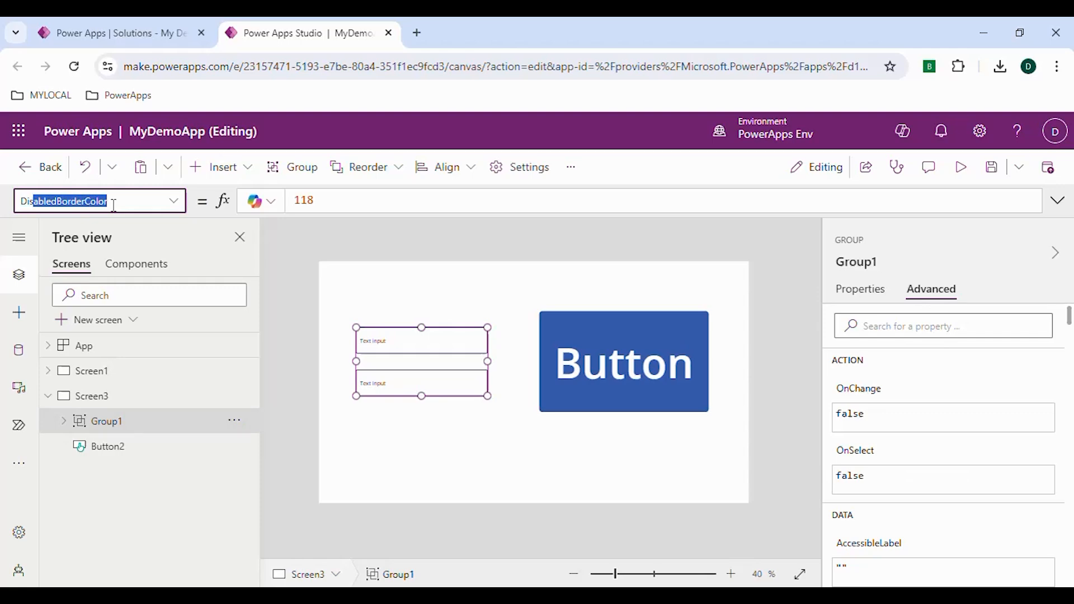
{"action": "type", "text": "playMode"}
{"action": "key", "text": "Return"}
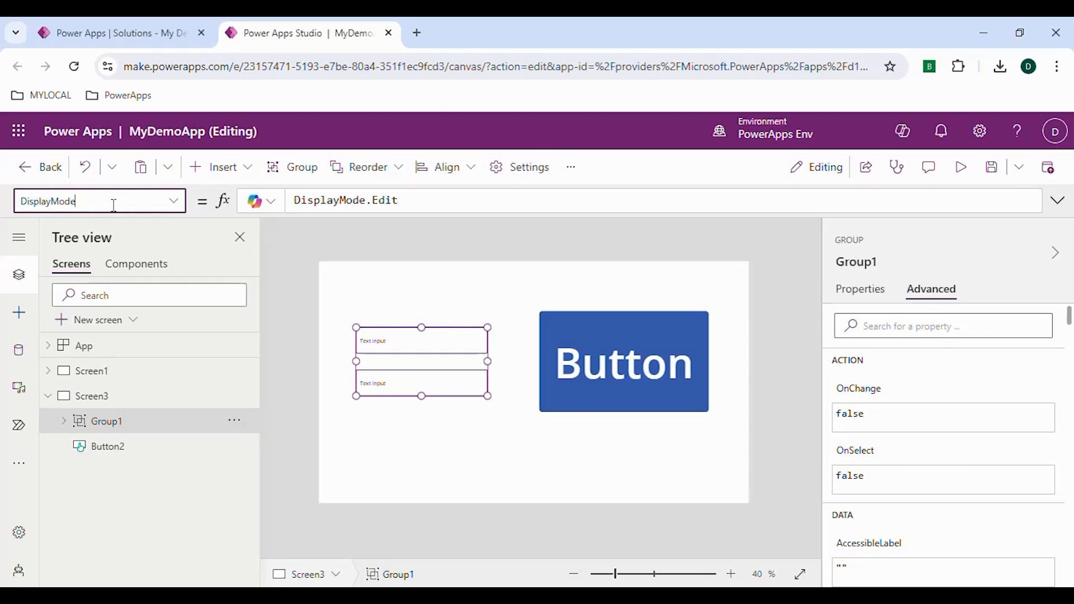
{"action": "left_click", "coordinate": [421, 203]}
{"action": "double_click", "coordinate": [422, 202]}
{"action": "key", "text": "ctrl+a"}
{"action": "key", "text": "ctrl+v"}
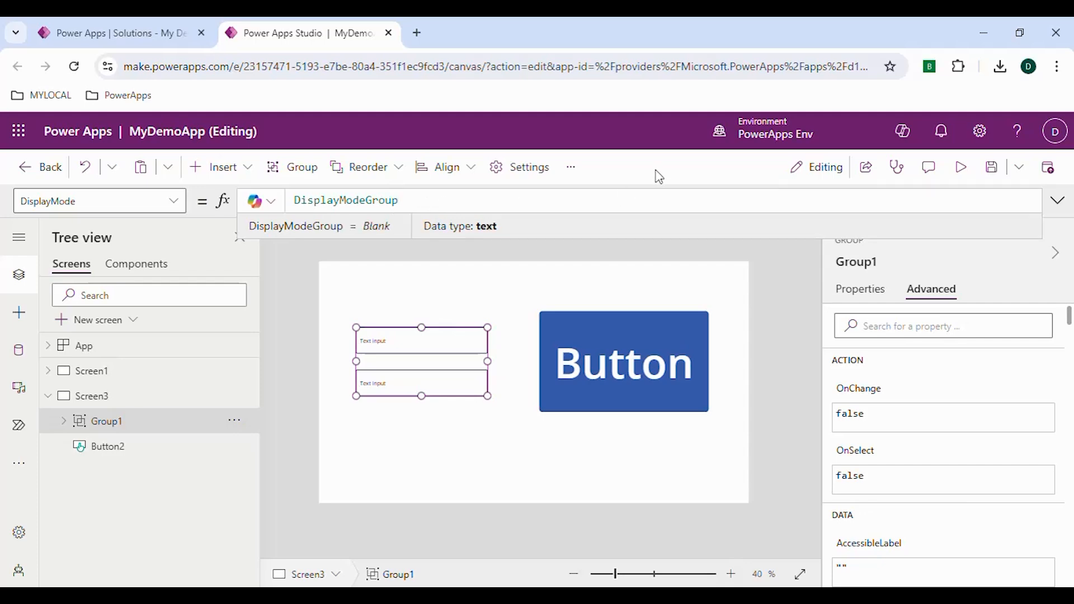
- Replace the button's OnSelect formula with Set(DisplayModeGroup, DisplayMode.View)
{"action": "left_click", "coordinate": [598, 364]}
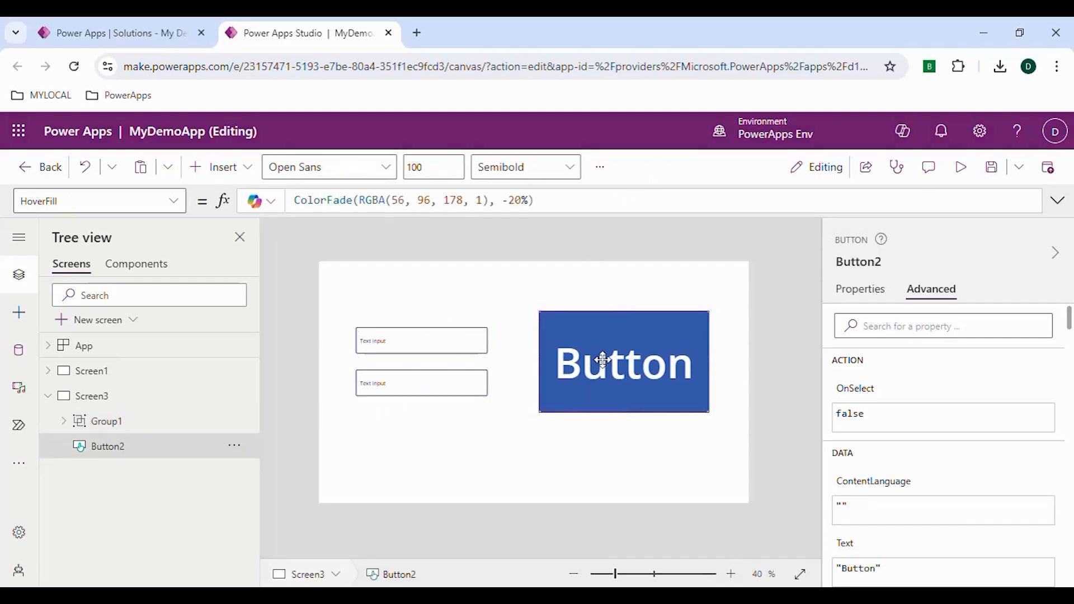
{"action": "left_click", "coordinate": [120, 204]}
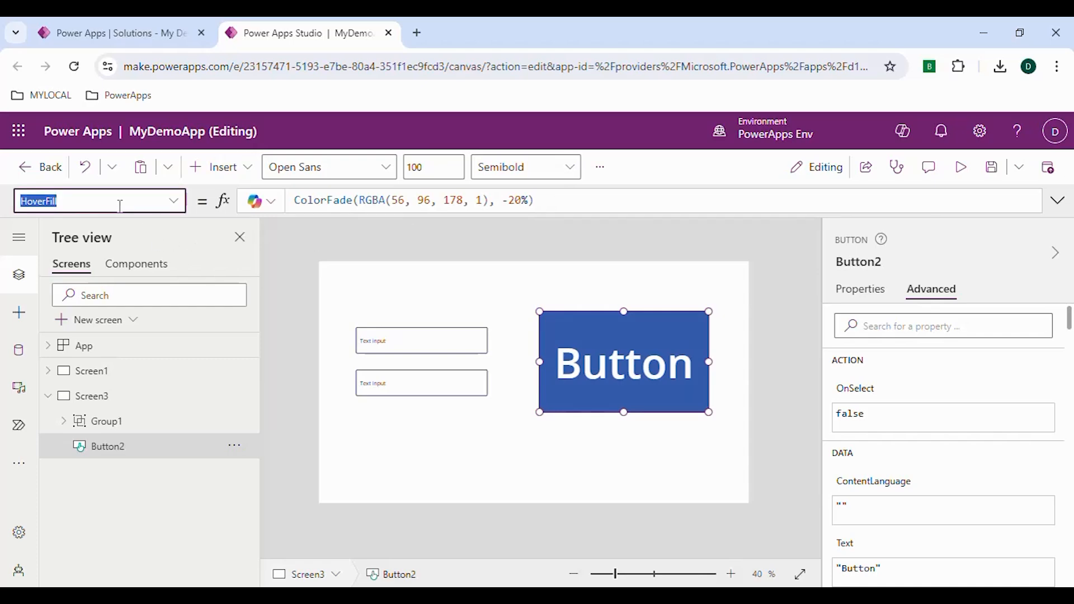
{"action": "type", "text": "OnSelect"}
{"action": "key", "text": "Return"}
{"action": "left_click", "coordinate": [404, 200]}
{"action": "key", "text": "ctrl+a"}
{"action": "key", "text": "BackSpace"}
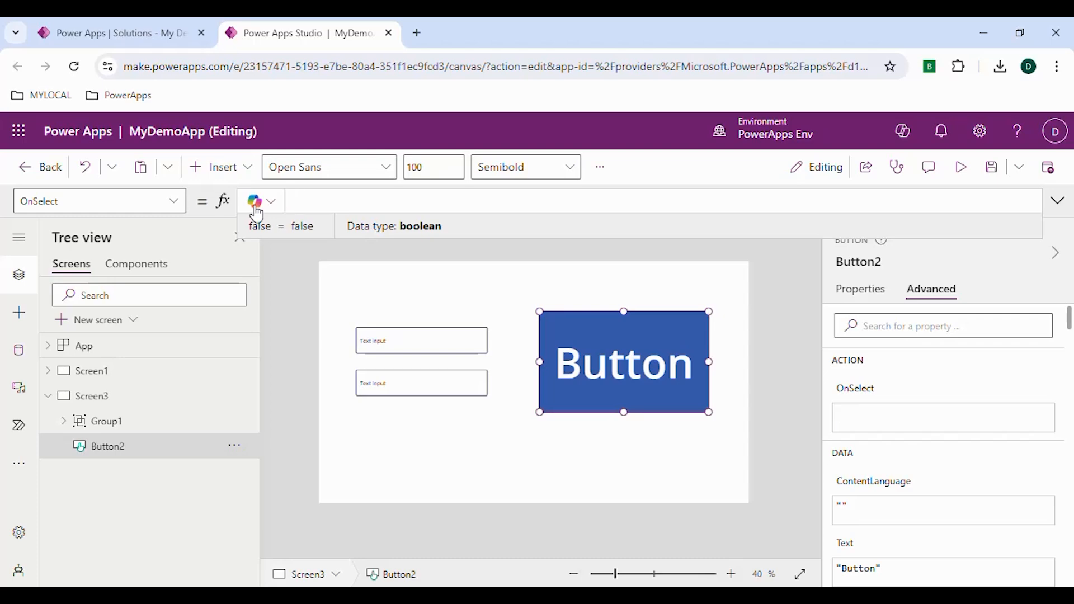
{"action": "type", "text": "Set(DisplayModeGroup, DisplayMode.V"}
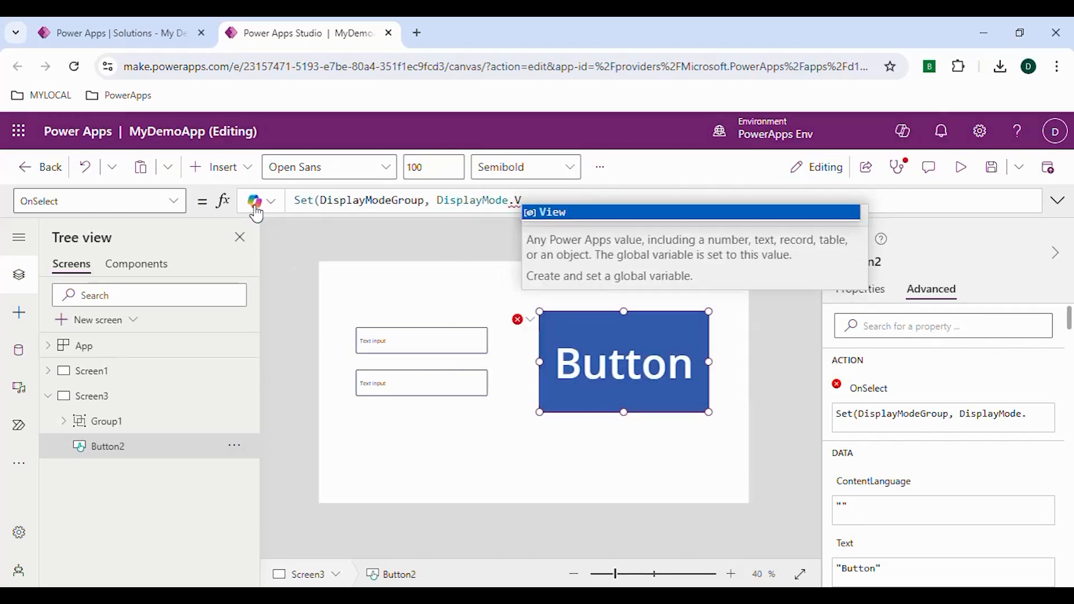
{"action": "type", "text": "iew)"}
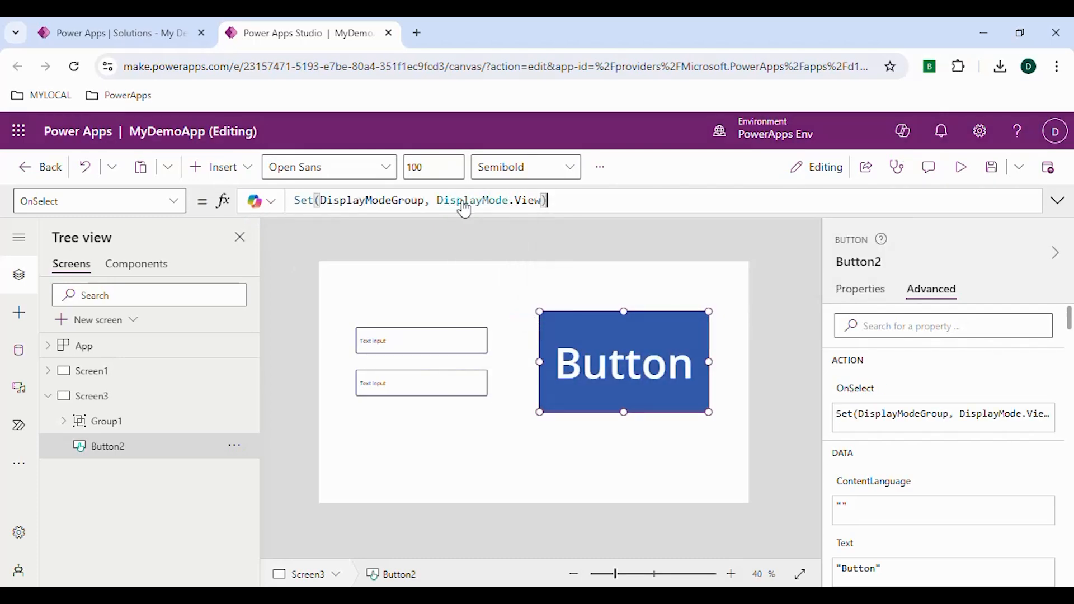
- Preview the app and test editing the grouped text inputs
{"action": "left_click", "coordinate": [973, 187]}
{"action": "double_click", "coordinate": [307, 312]}
{"action": "triple_click", "coordinate": [307, 311]}
{"action": "left_click", "coordinate": [343, 376]}
{"action": "left_click_drag", "start_coordinate": [343, 377], "coordinate": [290, 372]}
{"action": "left_click", "coordinate": [326, 441]}
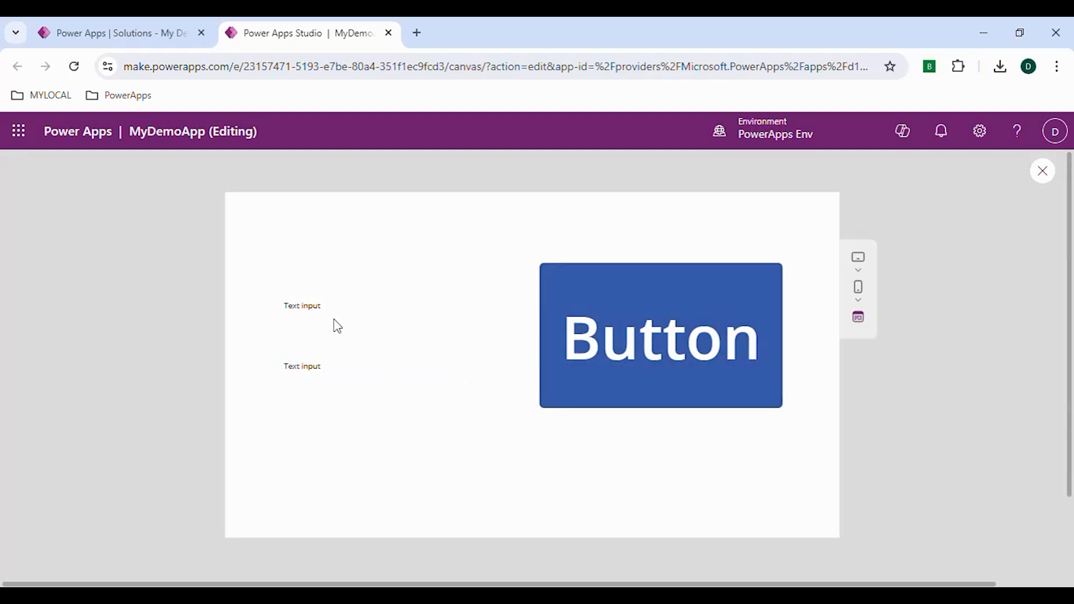
{"action": "left_click_drag", "start_coordinate": [311, 306], "coordinate": [305, 313]}
{"action": "left_click", "coordinate": [322, 390]}
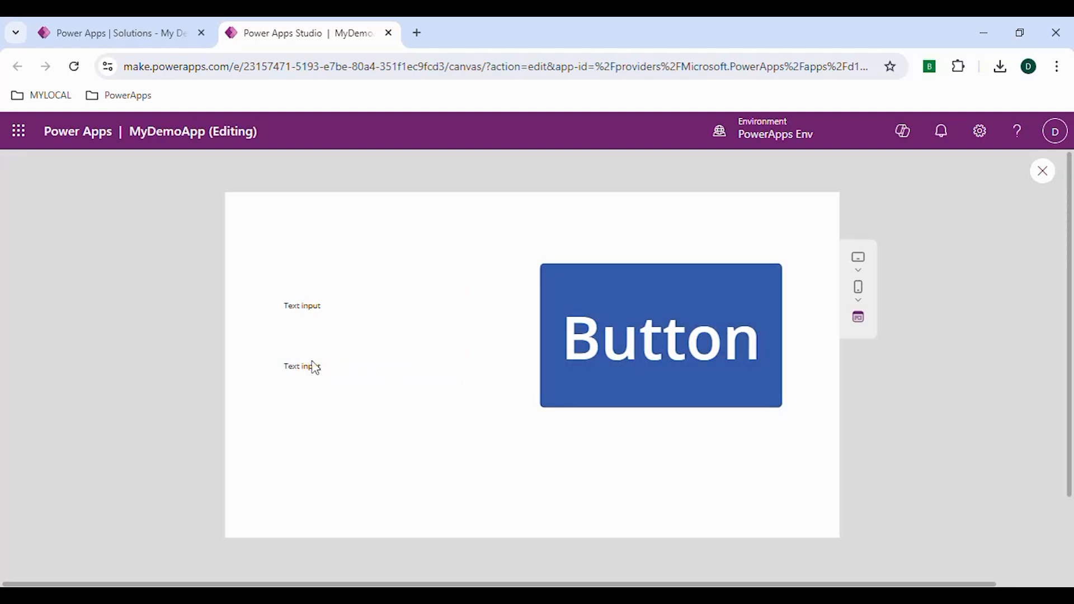